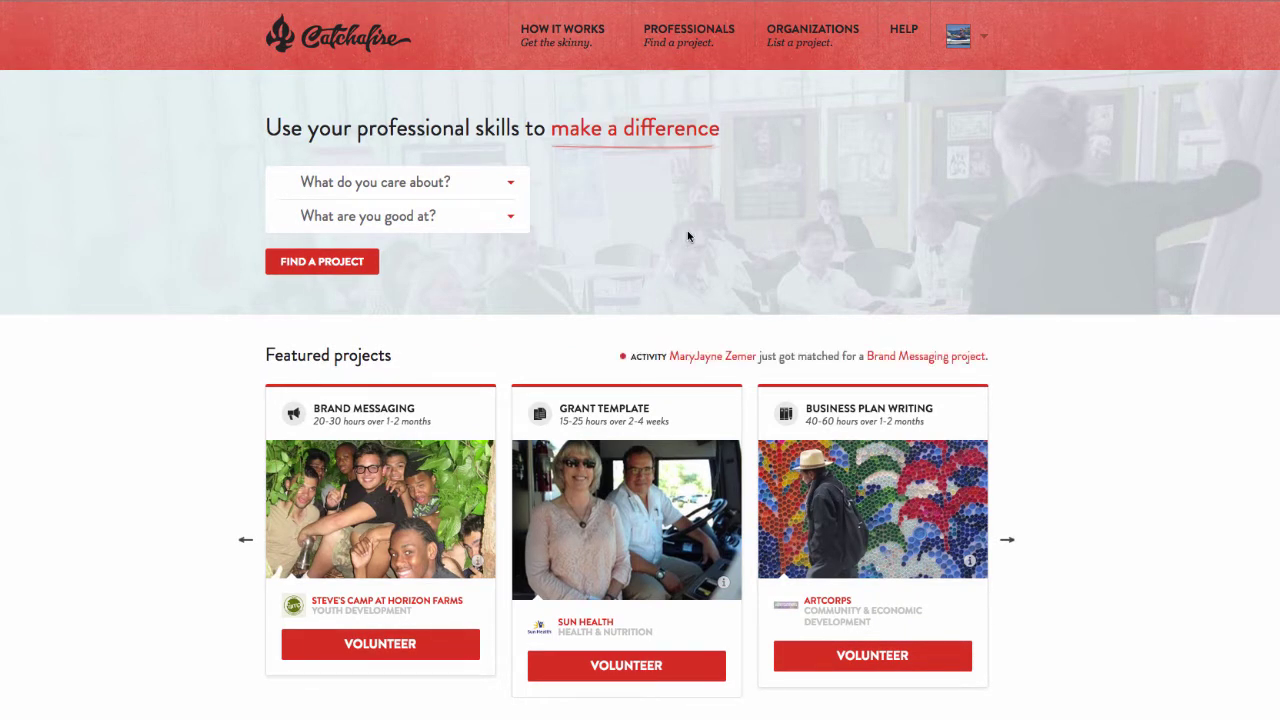
pyautogui.click(821, 44)
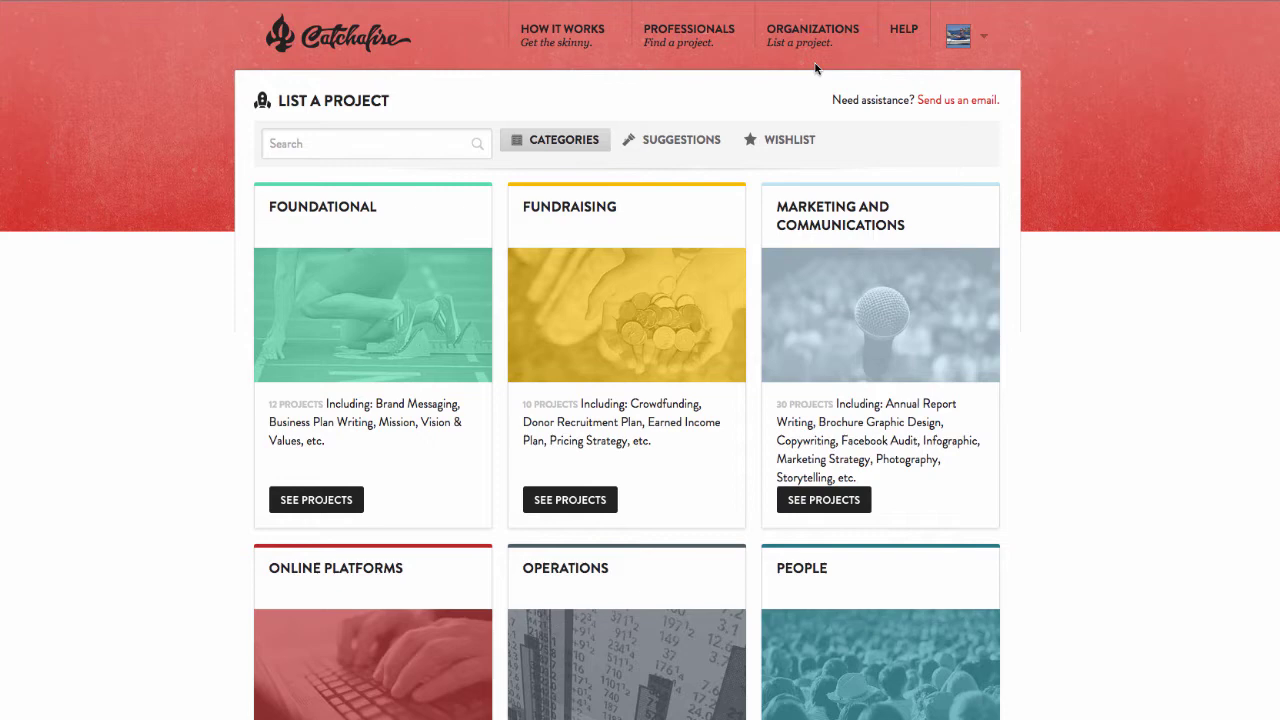
pyautogui.scroll(-1, 816, 68)
pyautogui.scroll(-1, 816, 68)
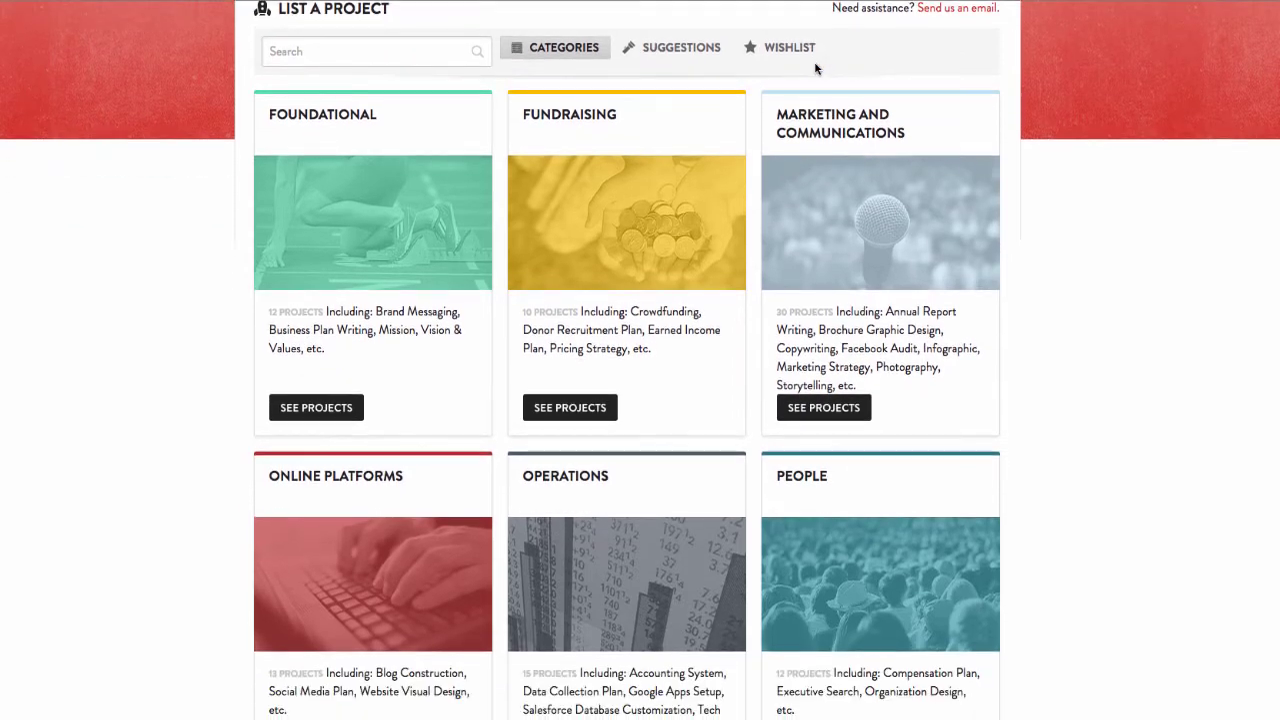
pyautogui.scroll(-1, 816, 68)
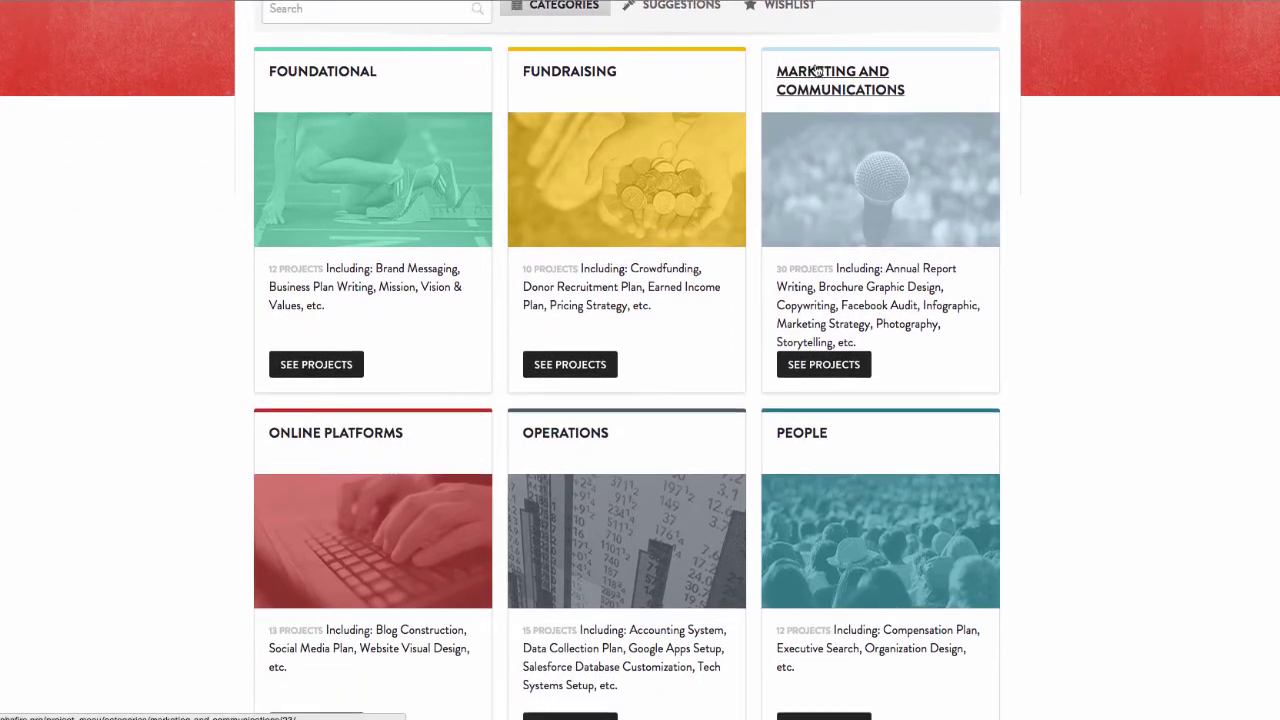
pyautogui.scroll(-2, 816, 68)
pyautogui.scroll(-2, 816, 70)
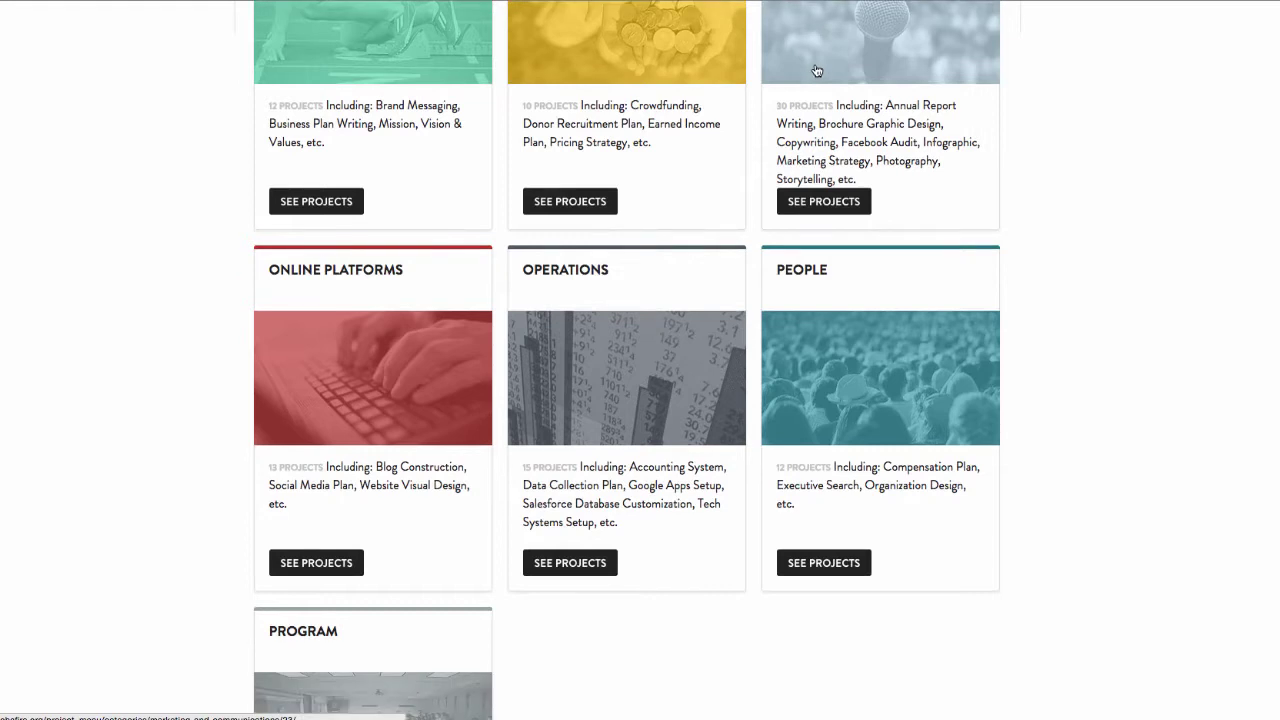
pyautogui.scroll(-3, 816, 70)
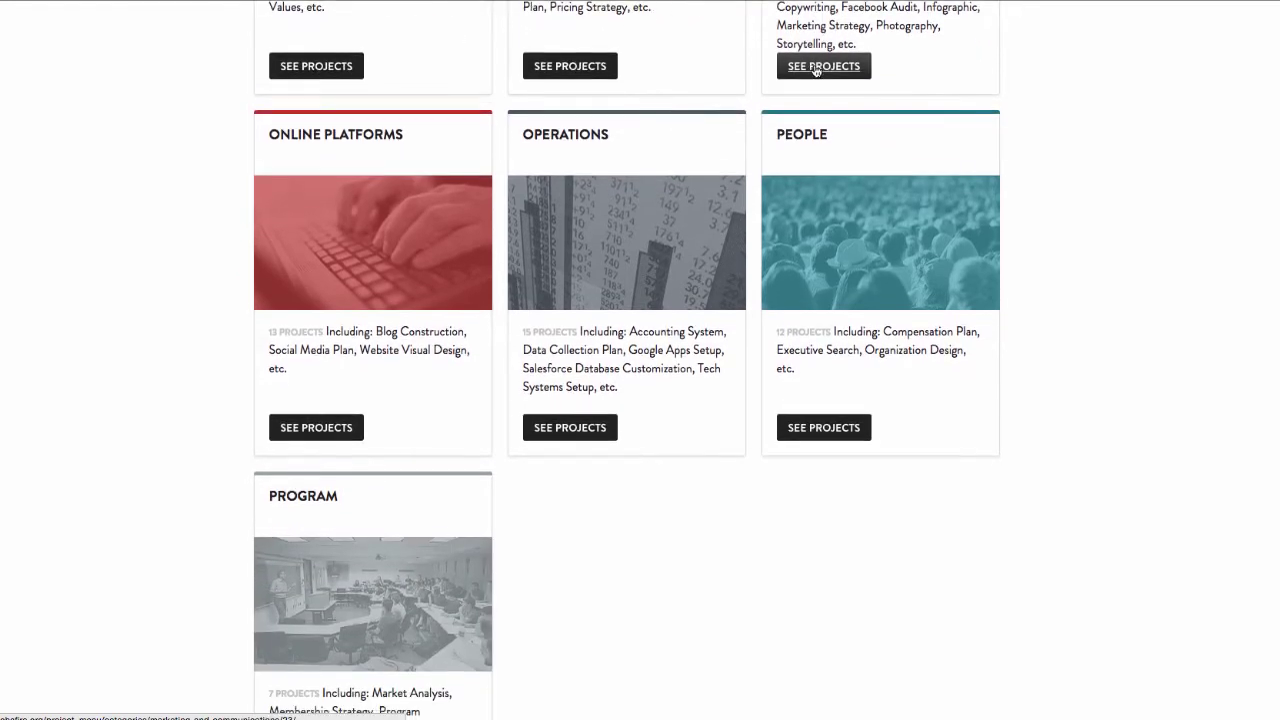
pyautogui.scroll(-1, 816, 70)
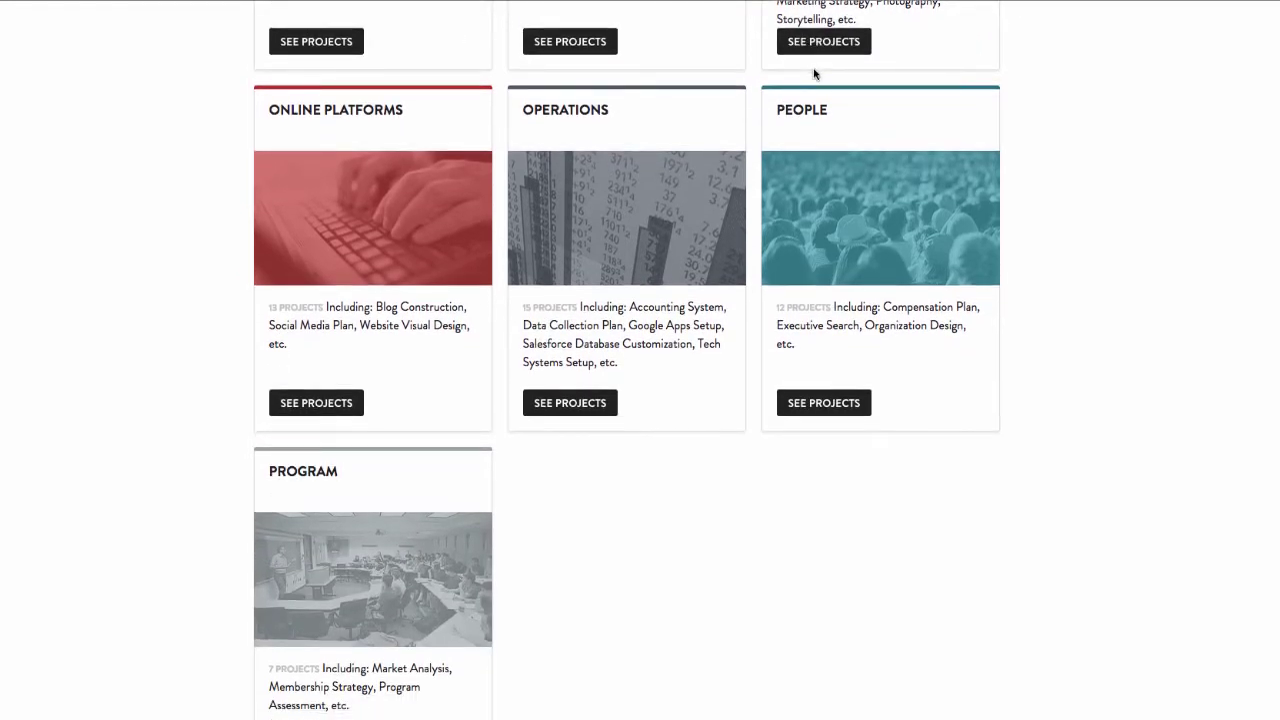
pyautogui.scroll(2, 815, 73)
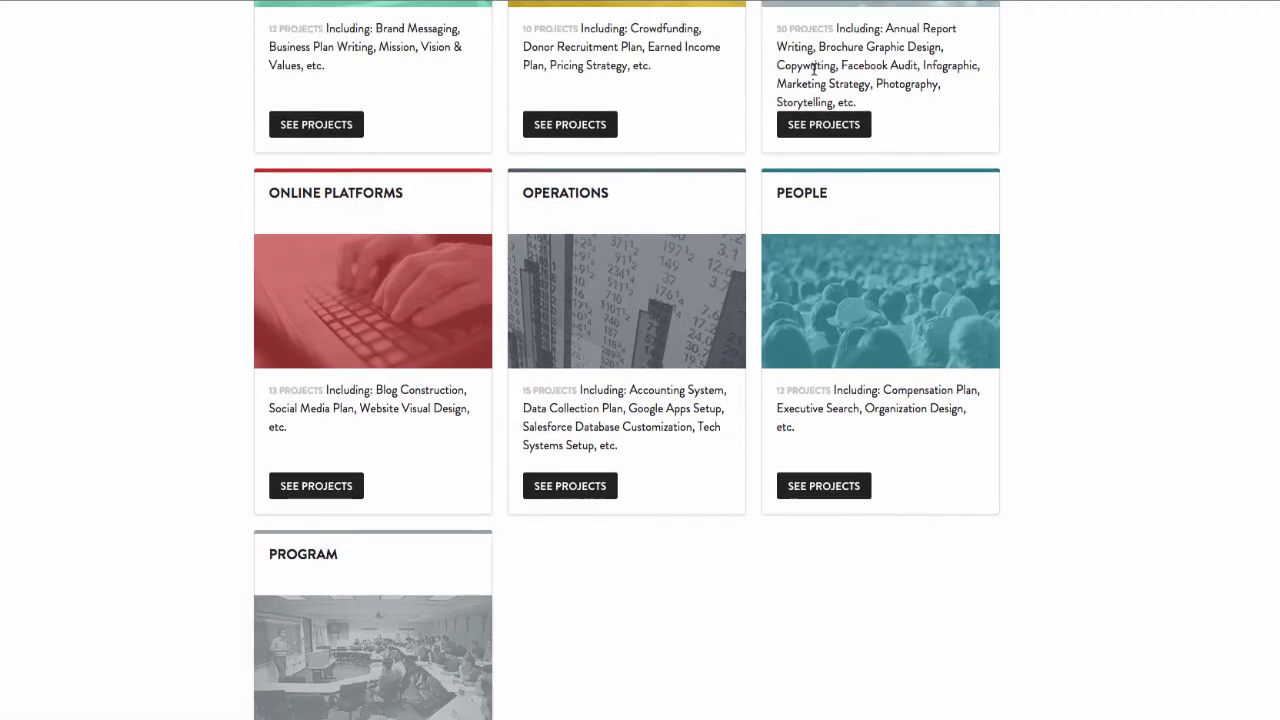
pyautogui.scroll(3, 814, 70)
pyautogui.scroll(2, 814, 76)
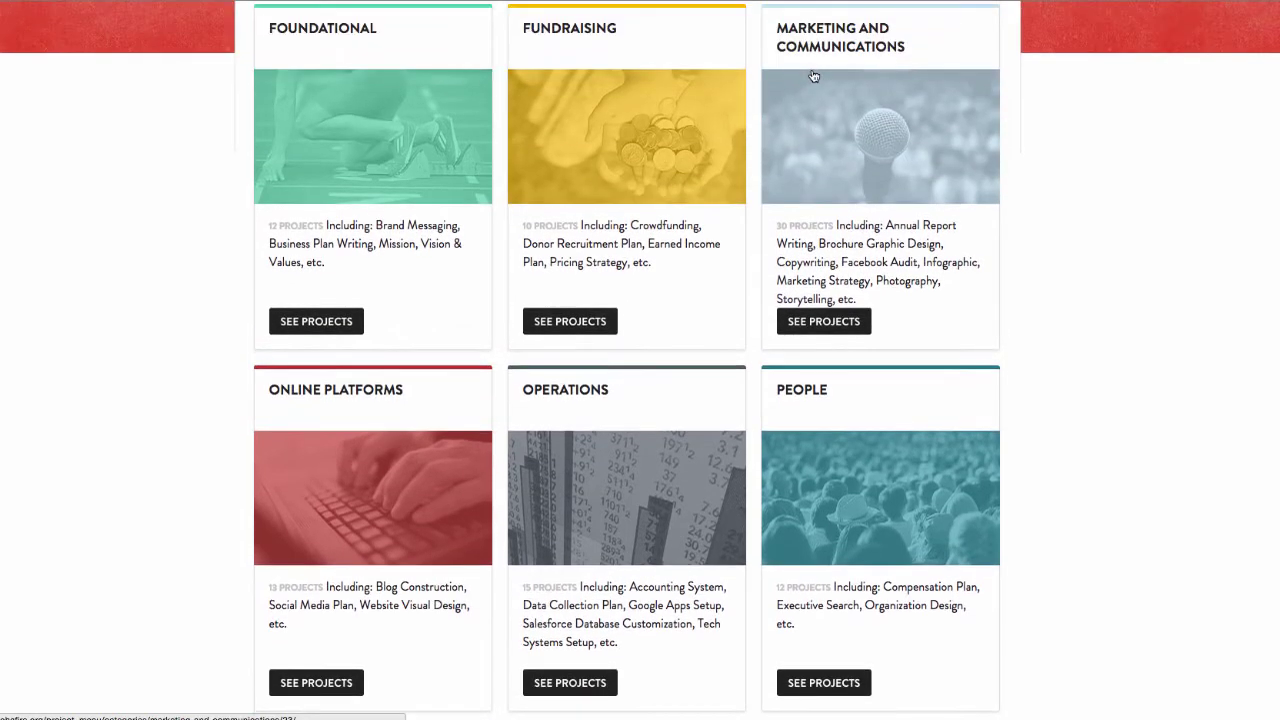
# - Show the Fundraising project types and scroll to the Pitch Deck Creation card (20-30 hours)
pyautogui.click(593, 325)
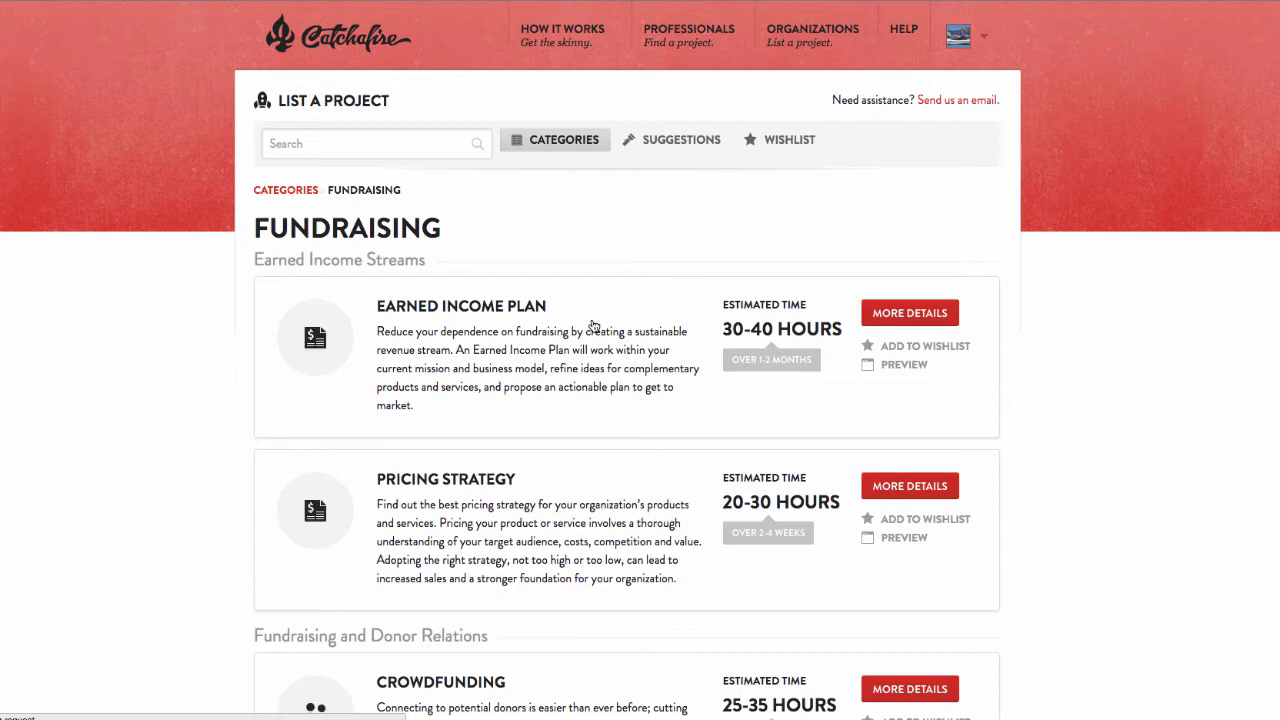
pyautogui.scroll(-3, 593, 325)
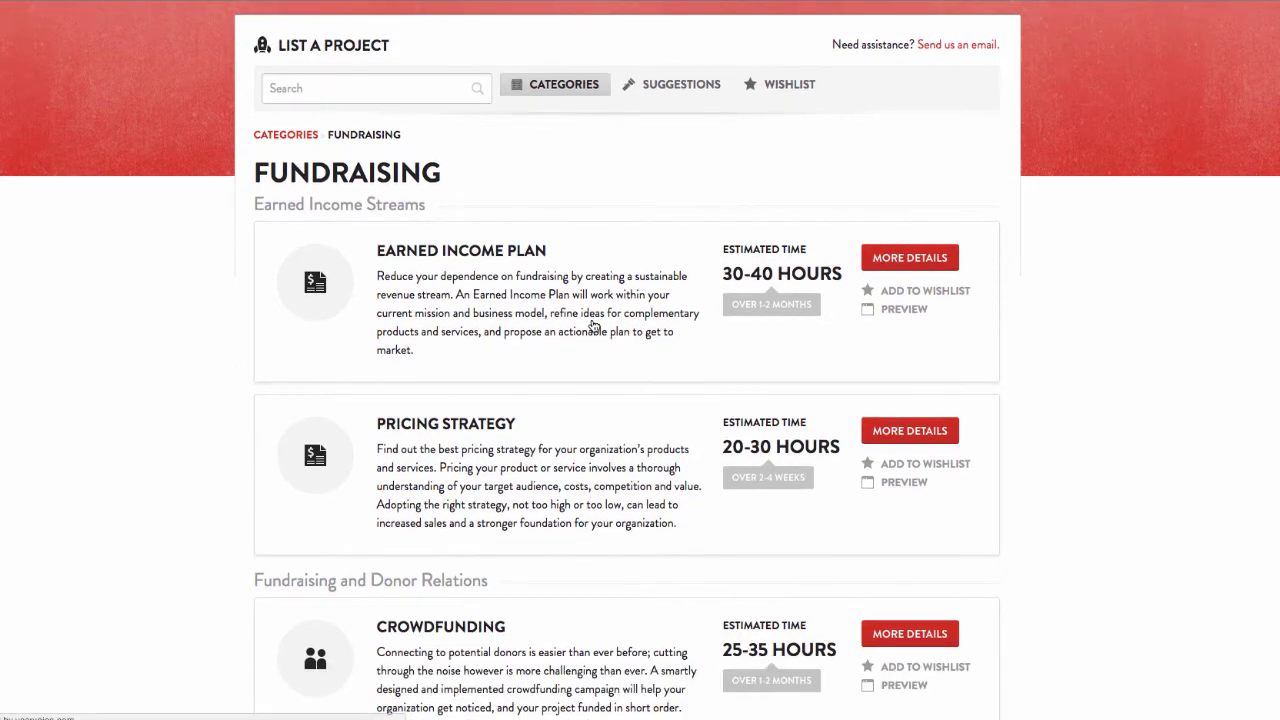
pyautogui.scroll(-3, 593, 325)
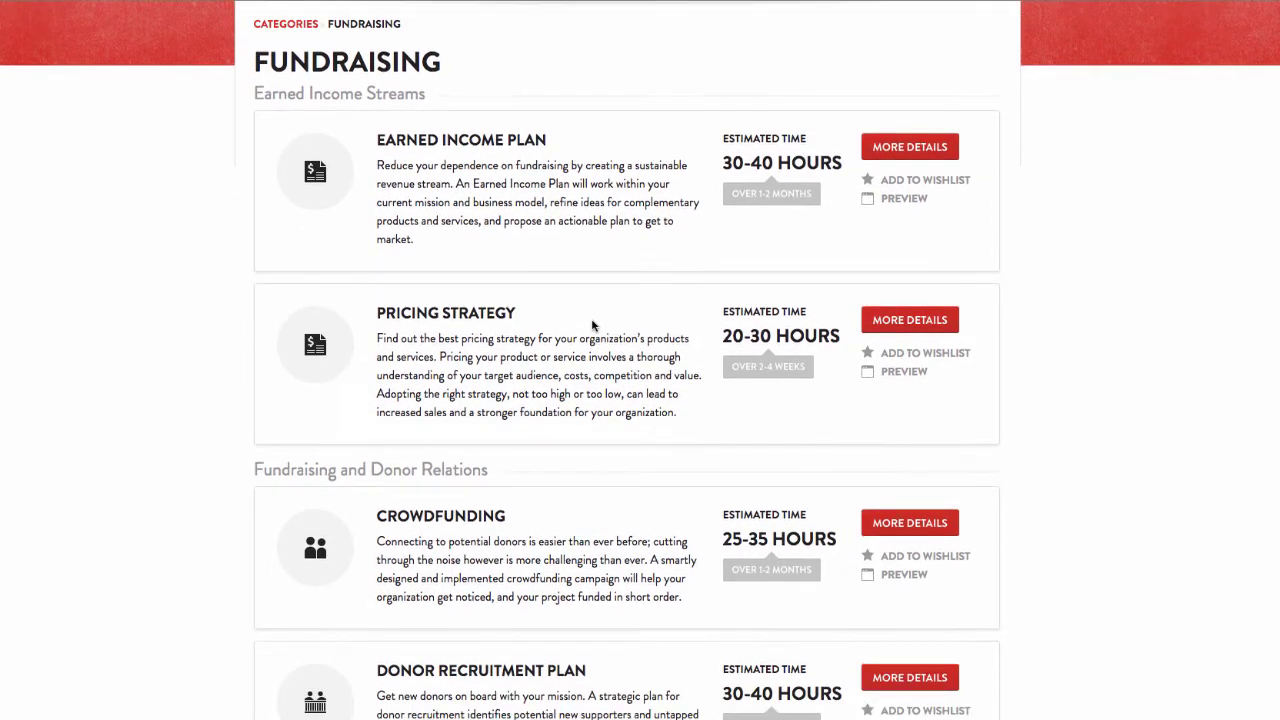
pyautogui.scroll(-3, 593, 325)
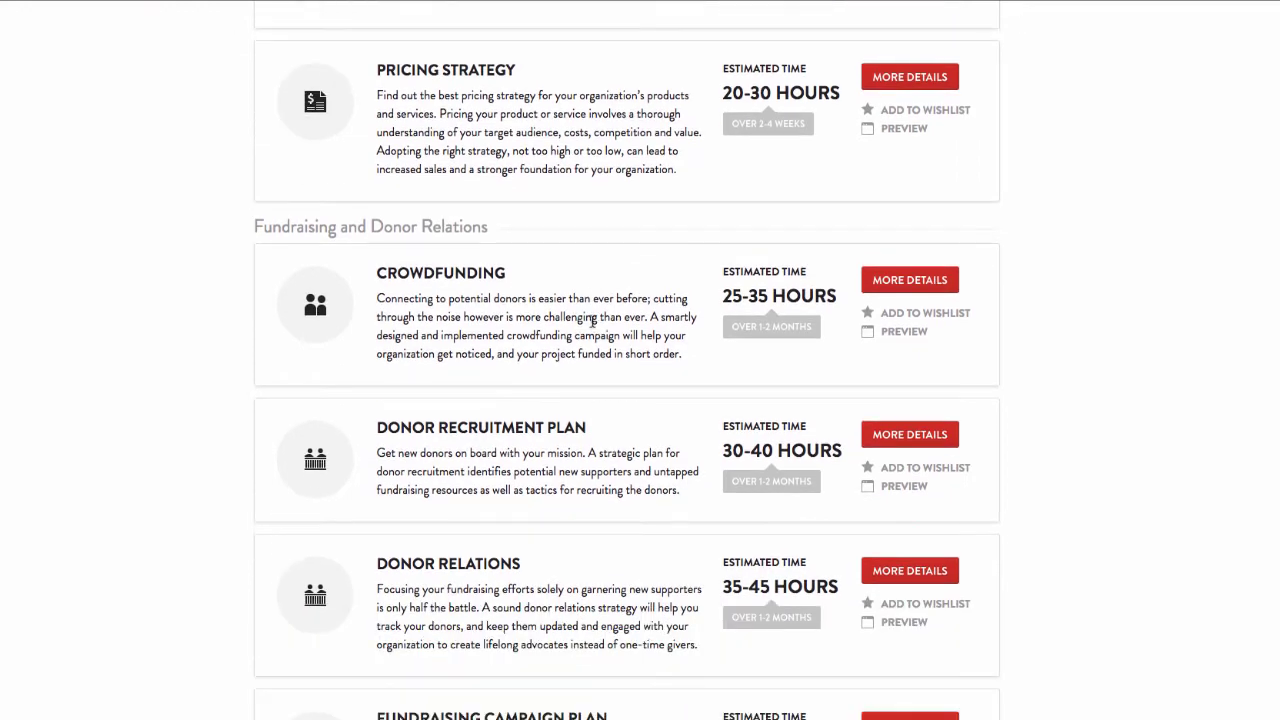
pyautogui.scroll(-3, 593, 325)
pyautogui.scroll(-3, 593, 322)
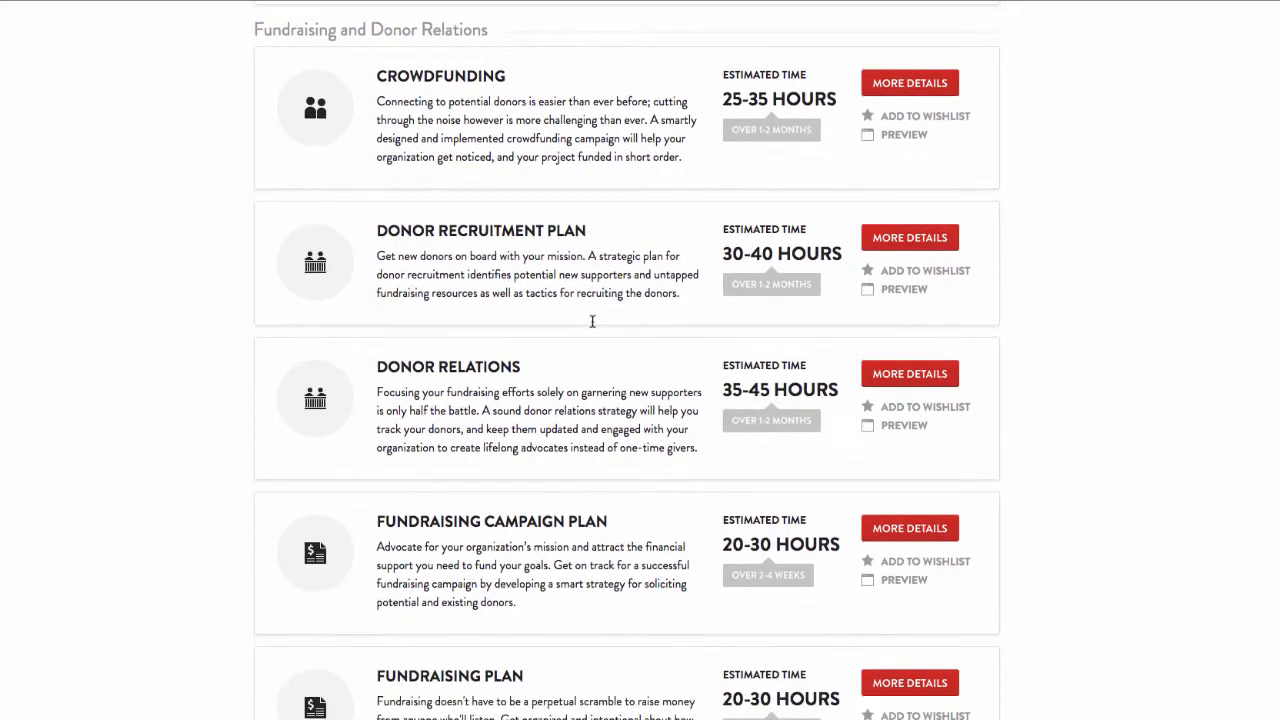
pyautogui.scroll(-2, 593, 322)
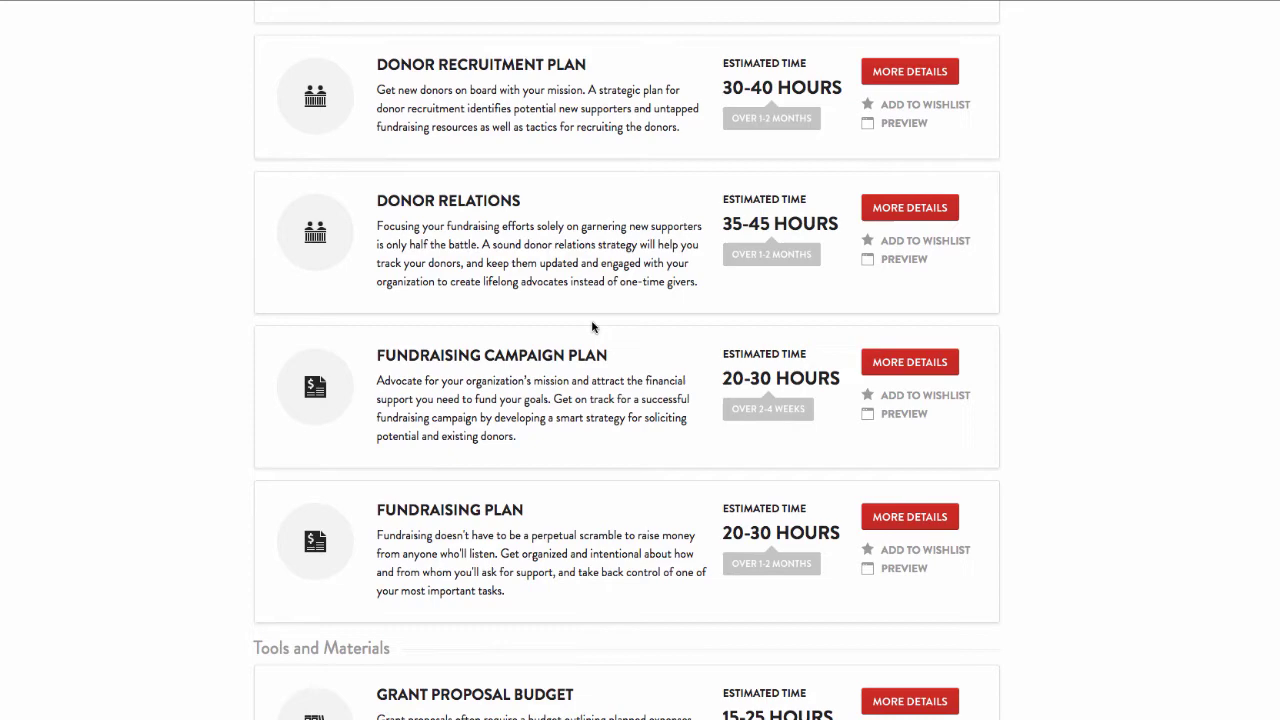
pyautogui.scroll(-2, 593, 322)
pyautogui.scroll(-2, 592, 323)
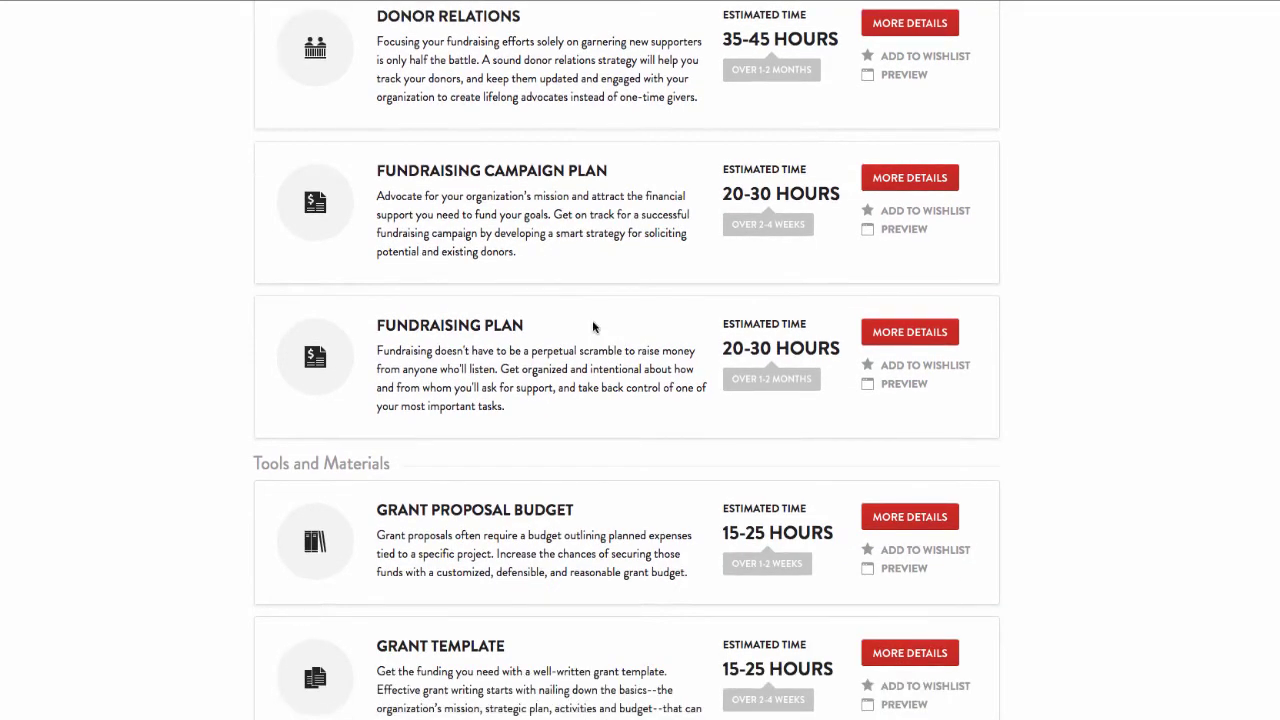
pyautogui.scroll(-3, 593, 325)
pyautogui.scroll(-1, 593, 327)
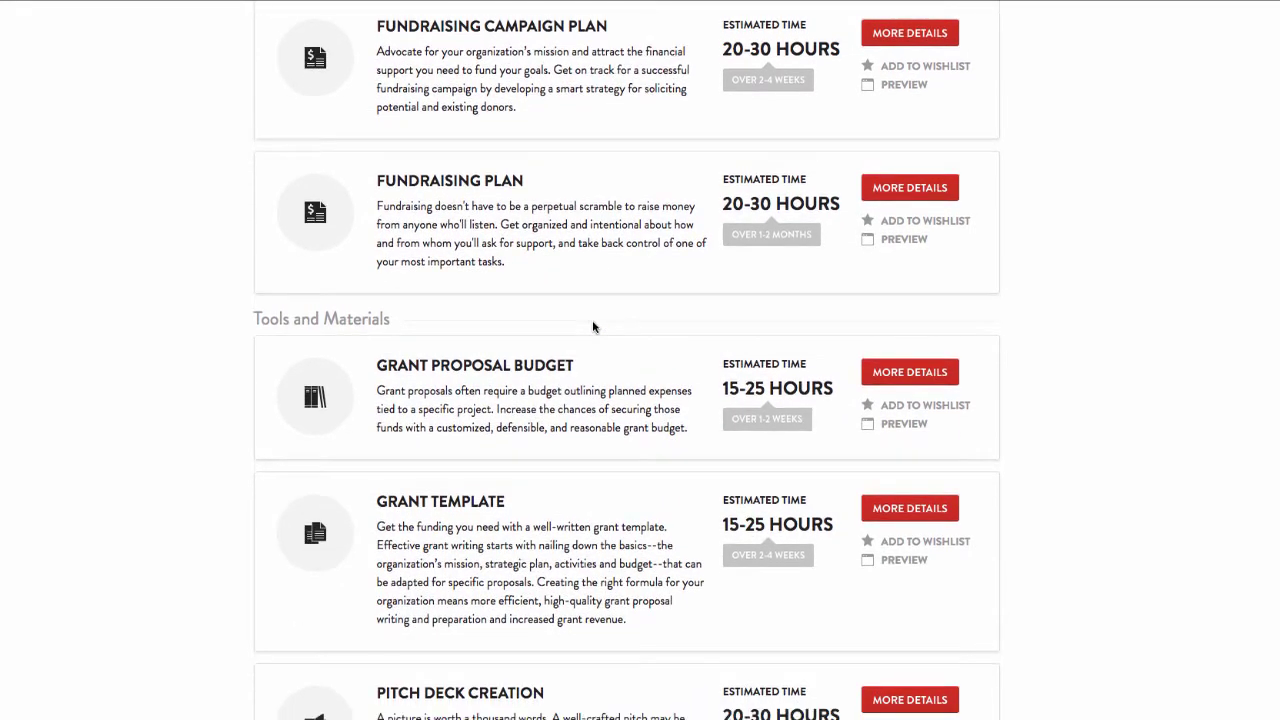
pyautogui.scroll(-2, 593, 327)
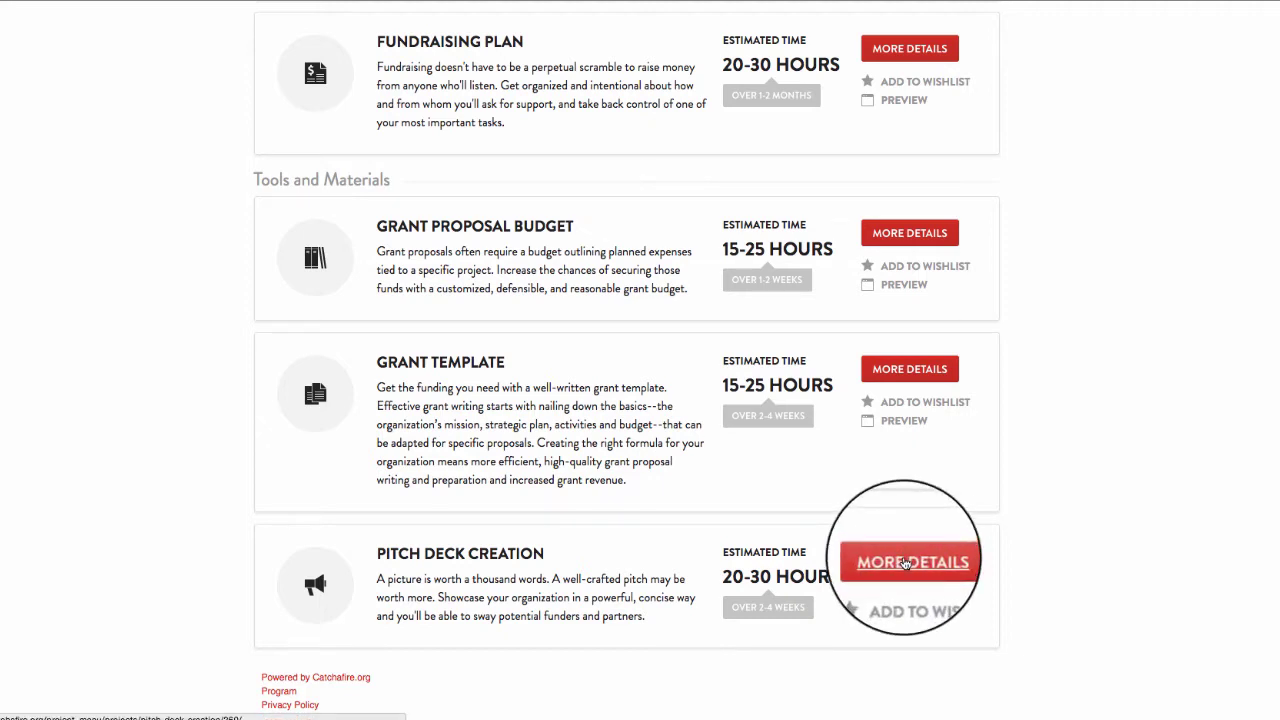
# - Open Pitch Deck Creation's details and review its project steps, prerequisites and deliverables
pyautogui.click(905, 563)
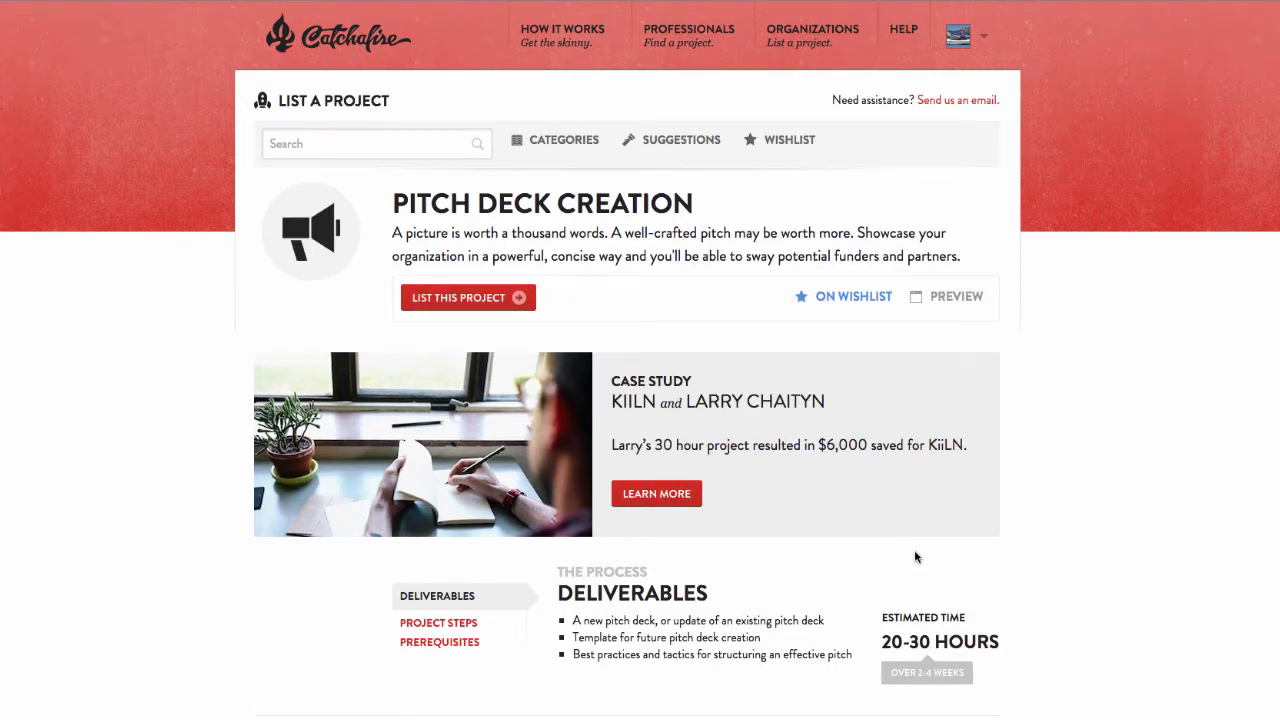
pyautogui.scroll(-1, 915, 556)
pyautogui.scroll(-3, 918, 554)
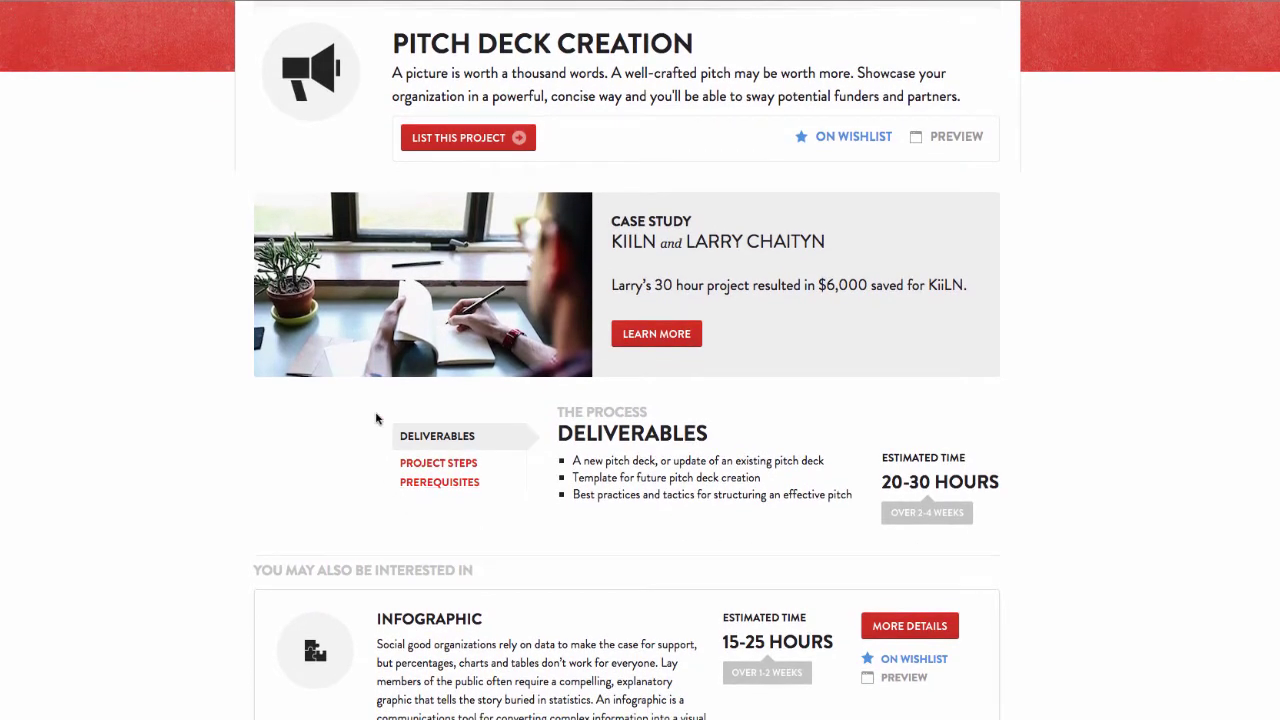
pyautogui.click(410, 465)
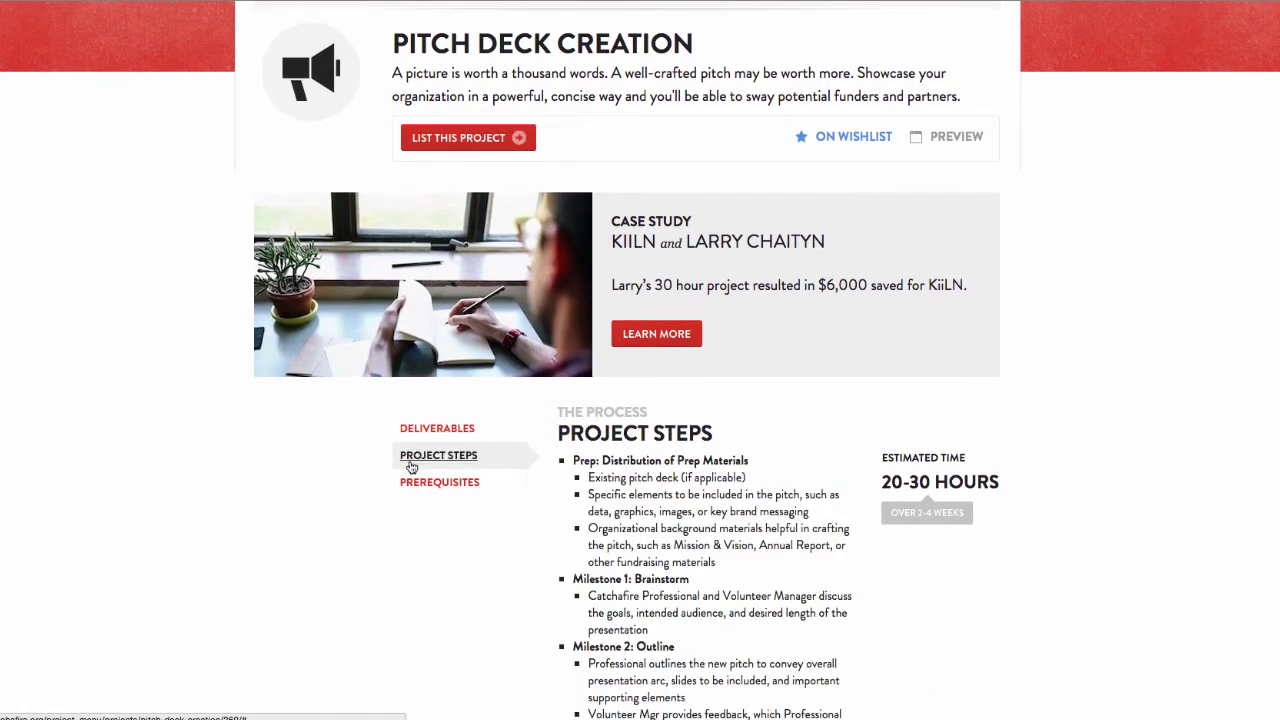
pyautogui.scroll(-1, 410, 466)
pyautogui.scroll(-3, 410, 467)
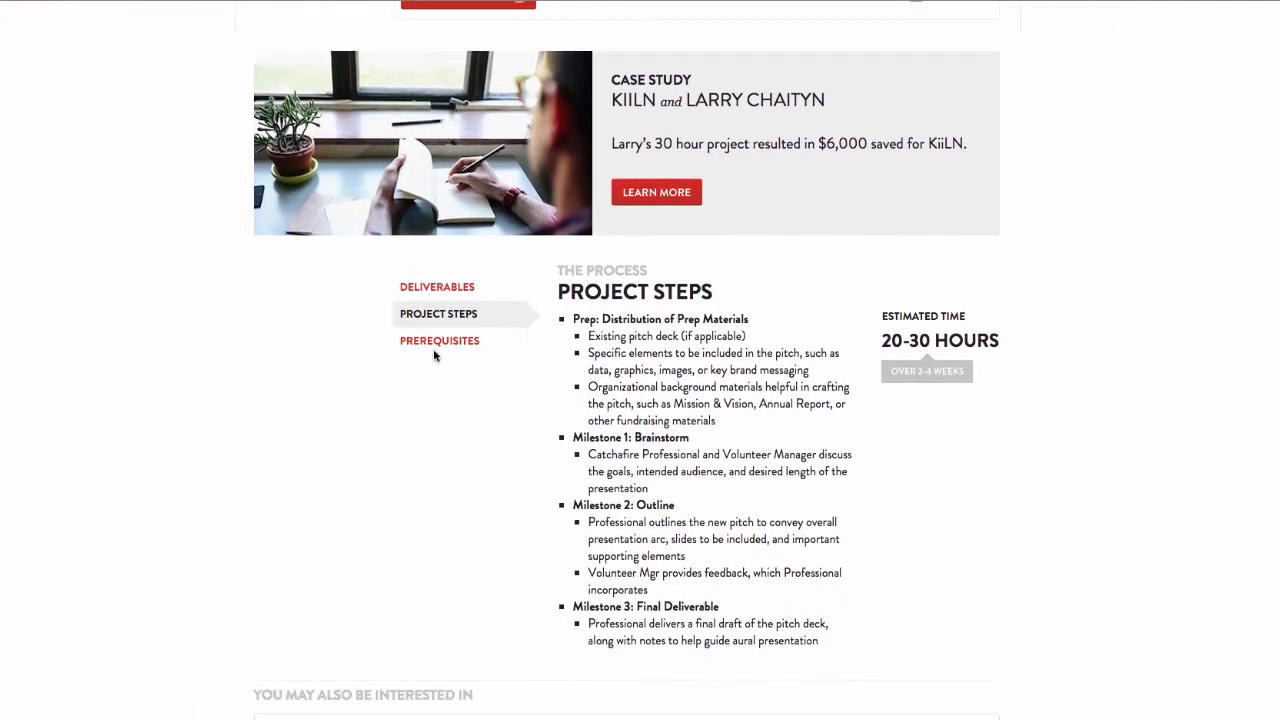
pyautogui.click(433, 338)
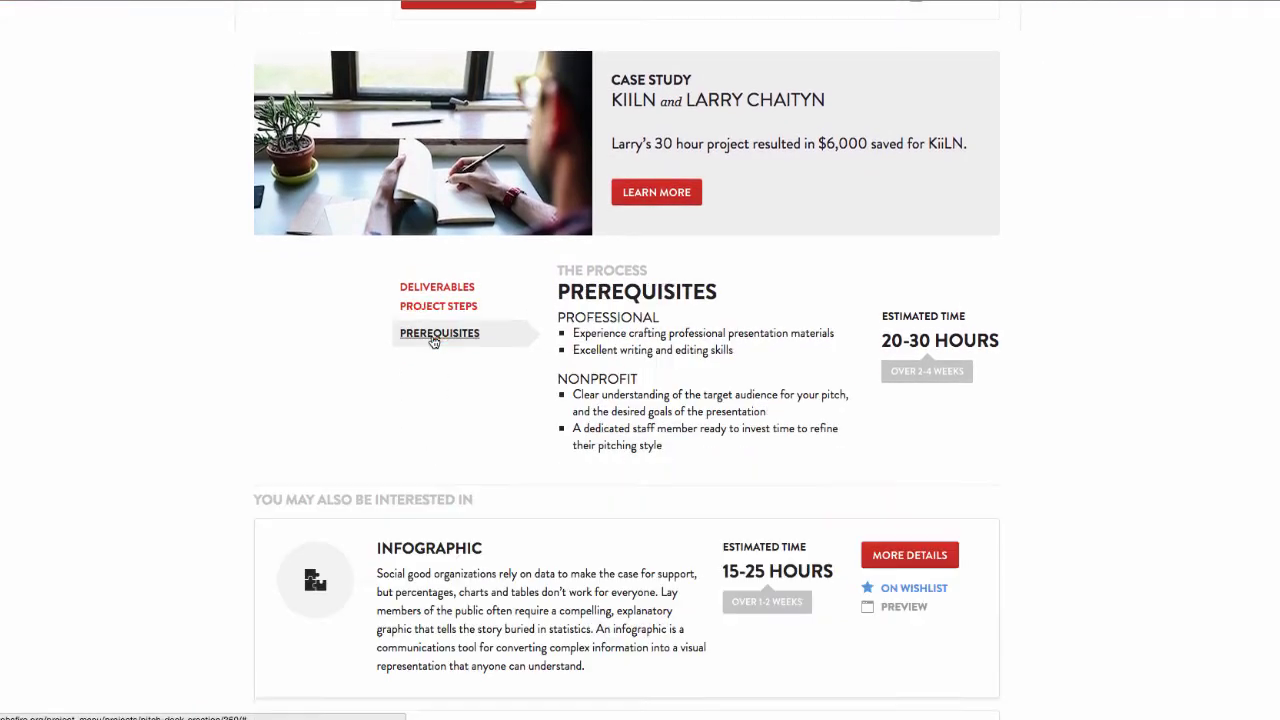
pyautogui.click(408, 287)
pyautogui.scroll(1, 432, 345)
pyautogui.scroll(4, 432, 347)
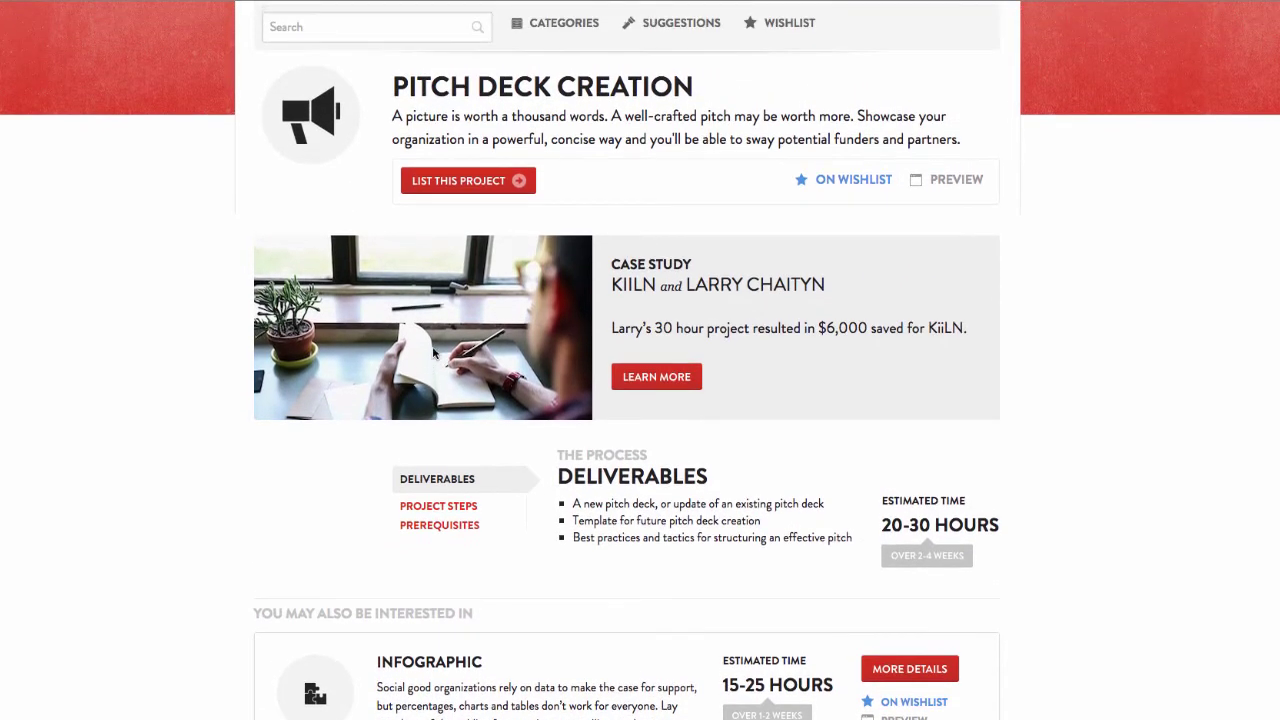
# - Start listing Pitch Deck Creation and confirm the target-audience and dedicated-staff-member prerequisites
pyautogui.click(442, 182)
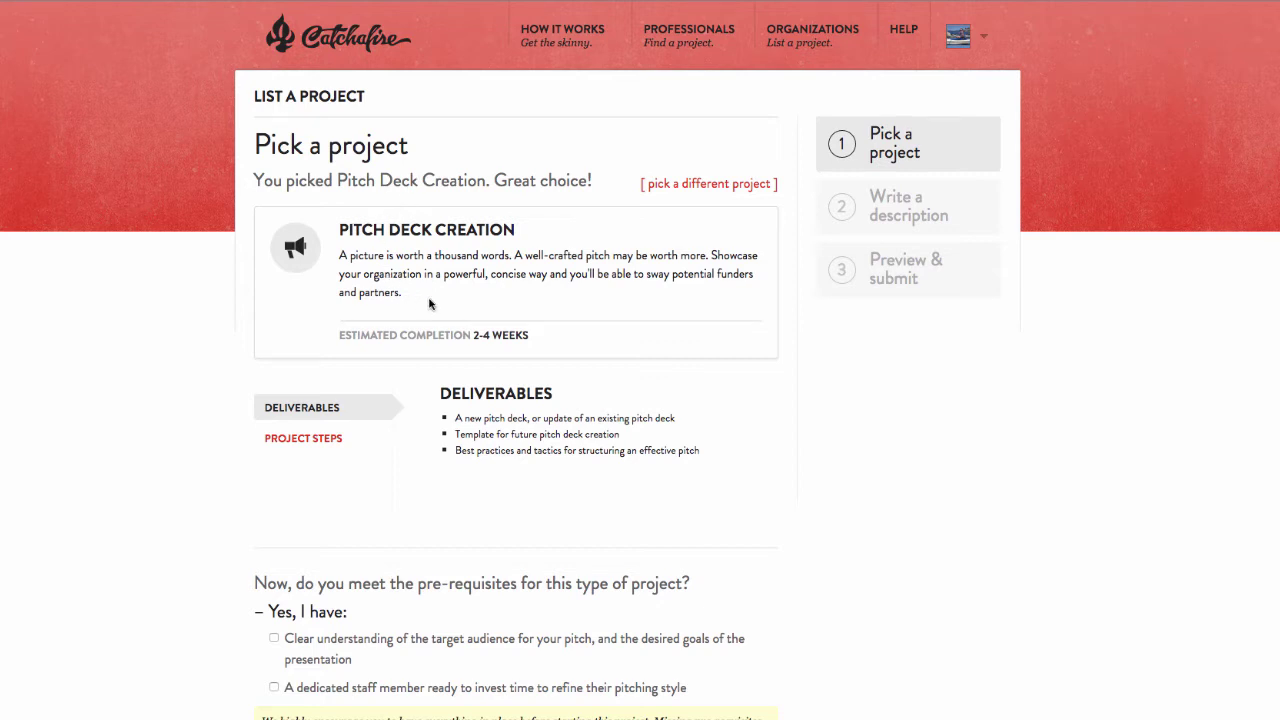
pyautogui.scroll(-2, 772, 444)
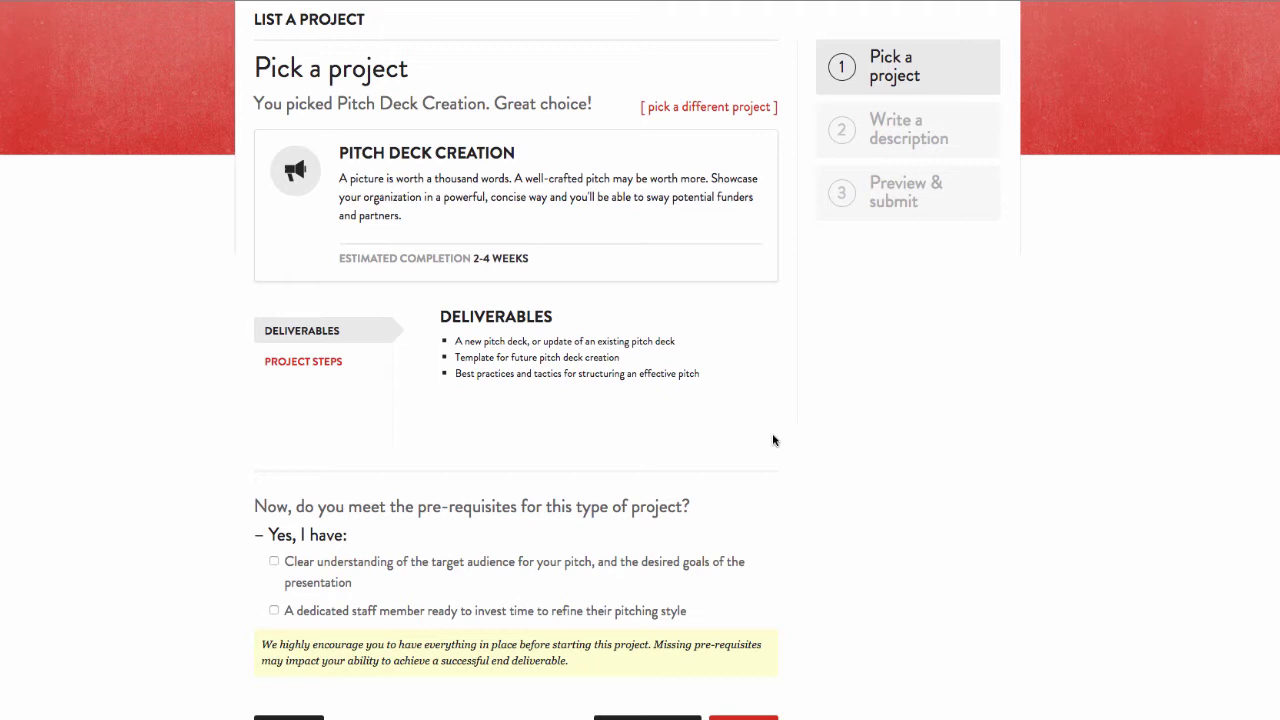
pyautogui.scroll(-1, 772, 440)
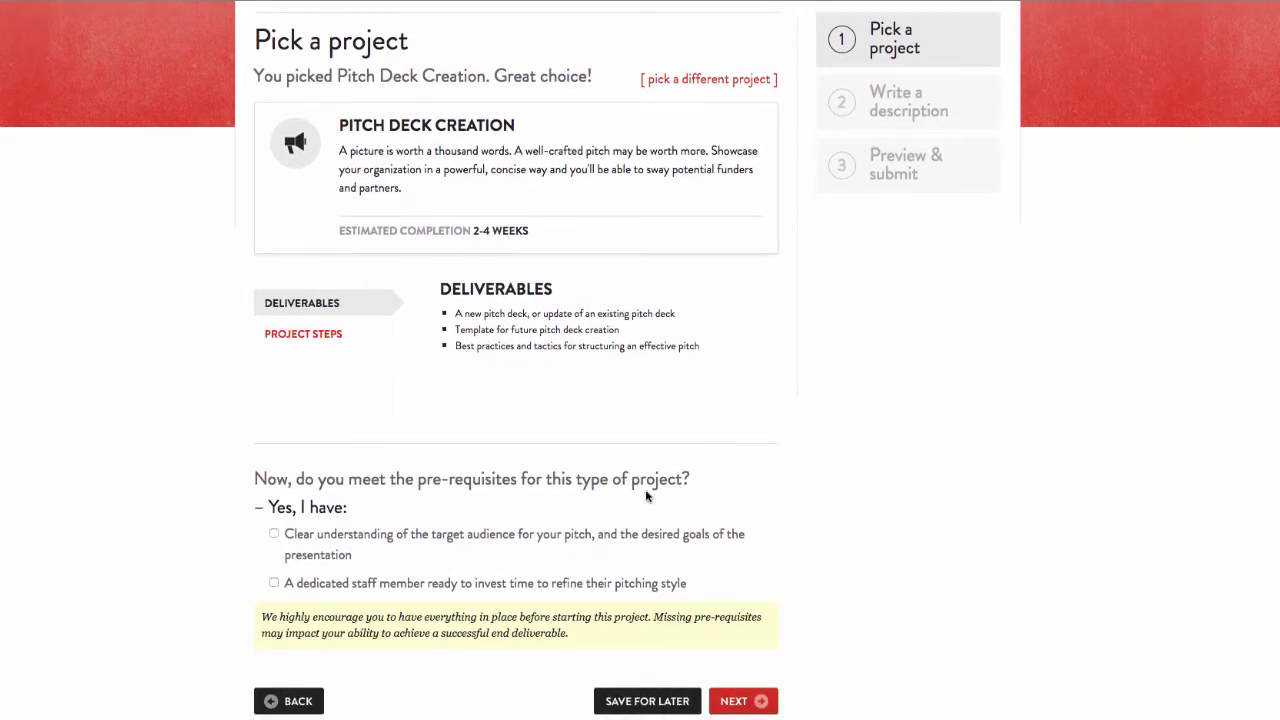
pyautogui.click(275, 535)
pyautogui.click(274, 584)
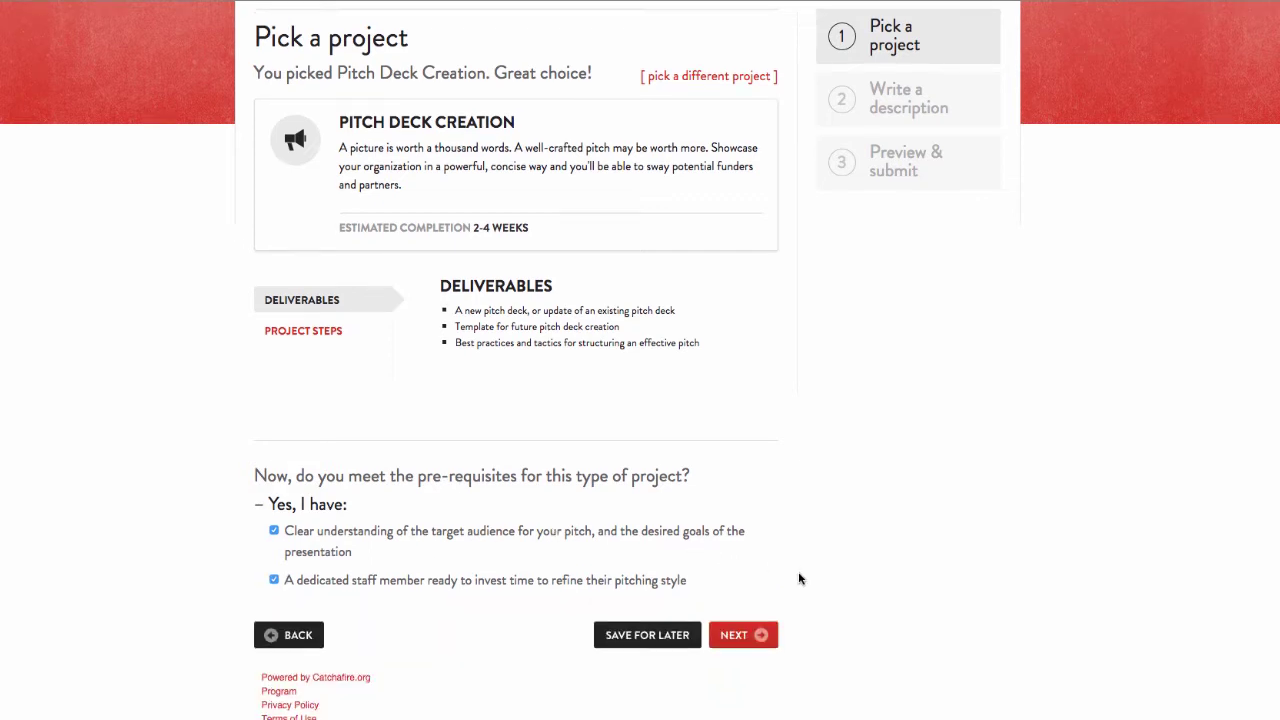
# - In the description step, add a Nice to Have requesting a pitch deck customizable per audience
pyautogui.click(745, 636)
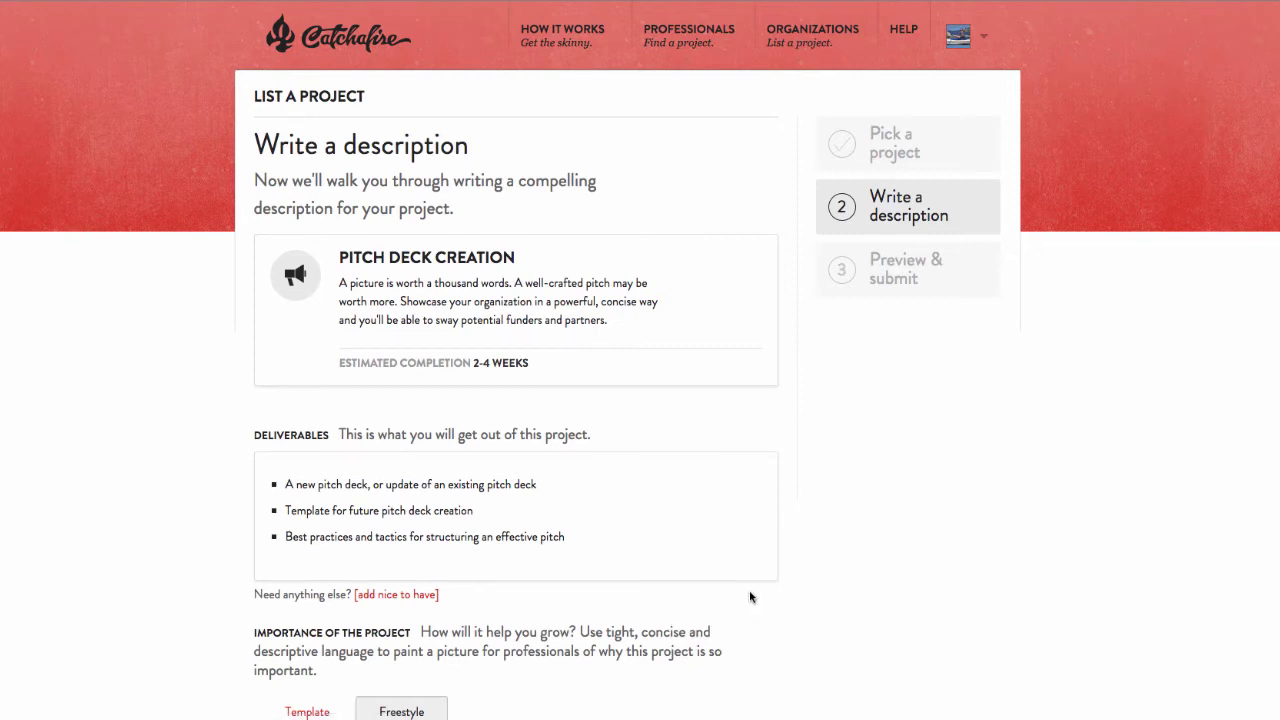
pyautogui.scroll(-1, 749, 597)
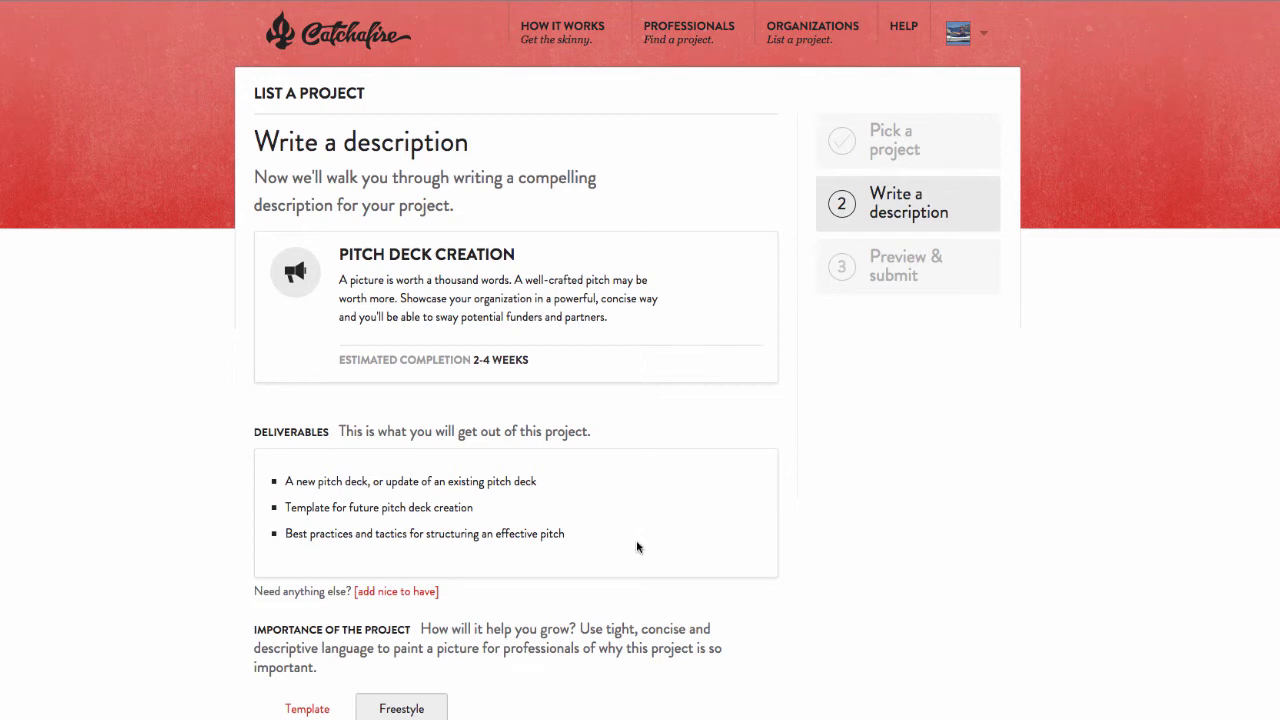
pyautogui.click(397, 592)
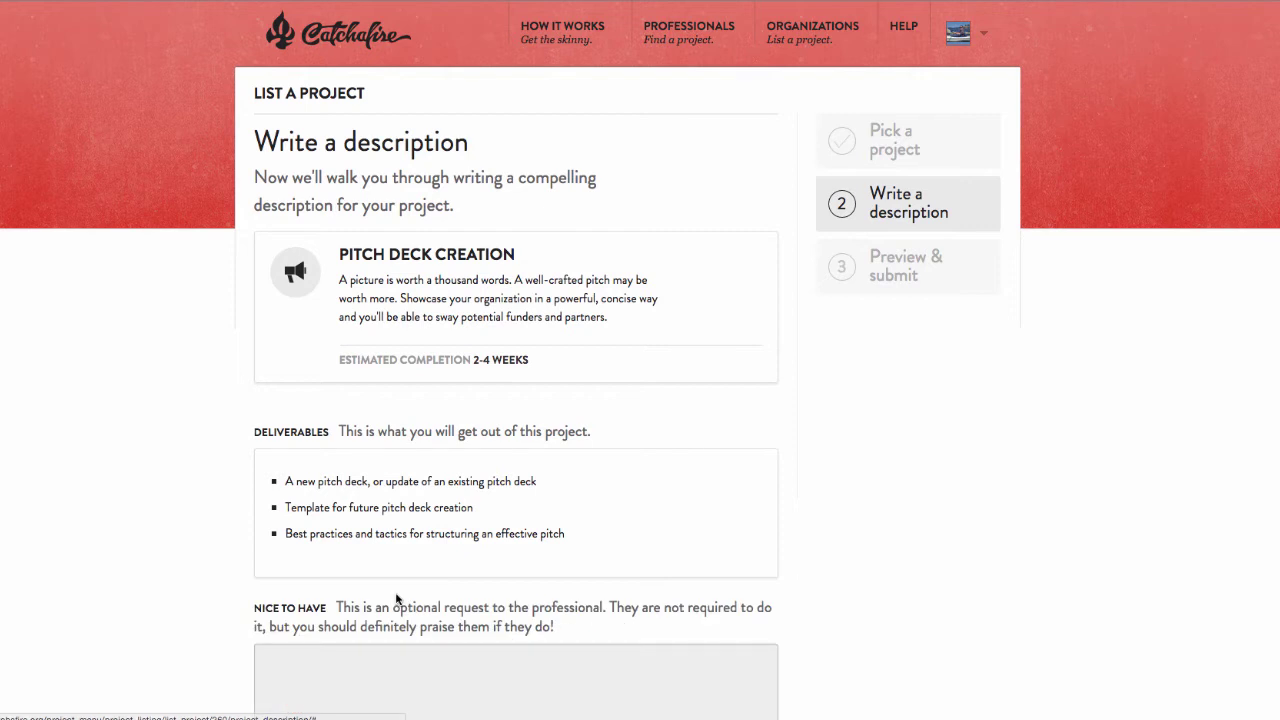
pyautogui.scroll(-3, 585, 558)
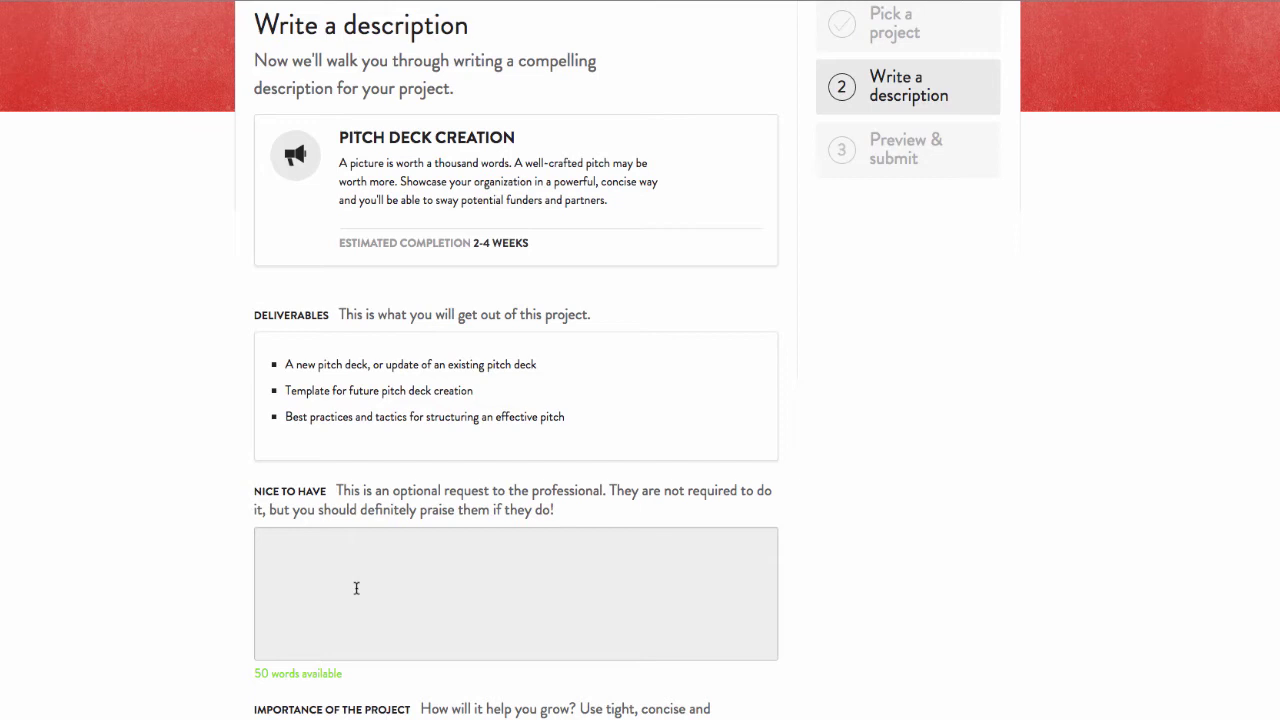
pyautogui.write('A pitch deck that can easily be manipulated and customized depending on the audience we are speaking to (ex: Foundation vs. Corporation)')
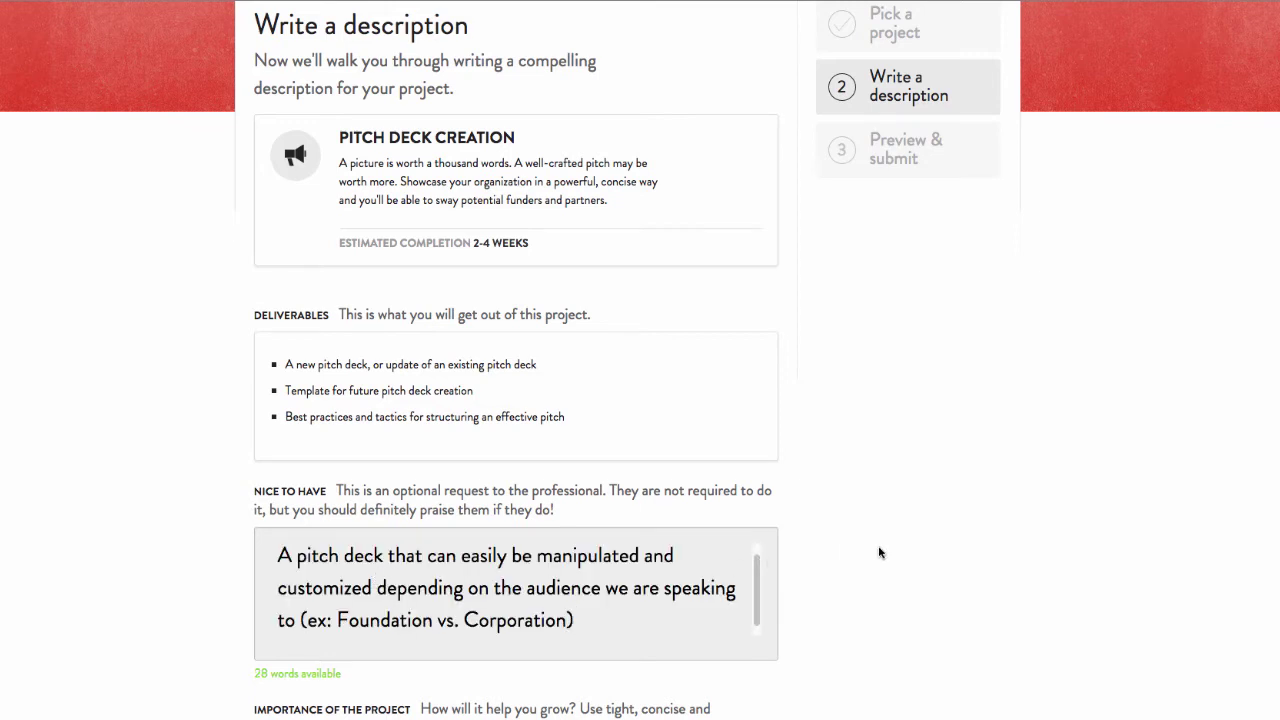
pyautogui.scroll(-1, 877, 552)
pyautogui.scroll(-3, 879, 552)
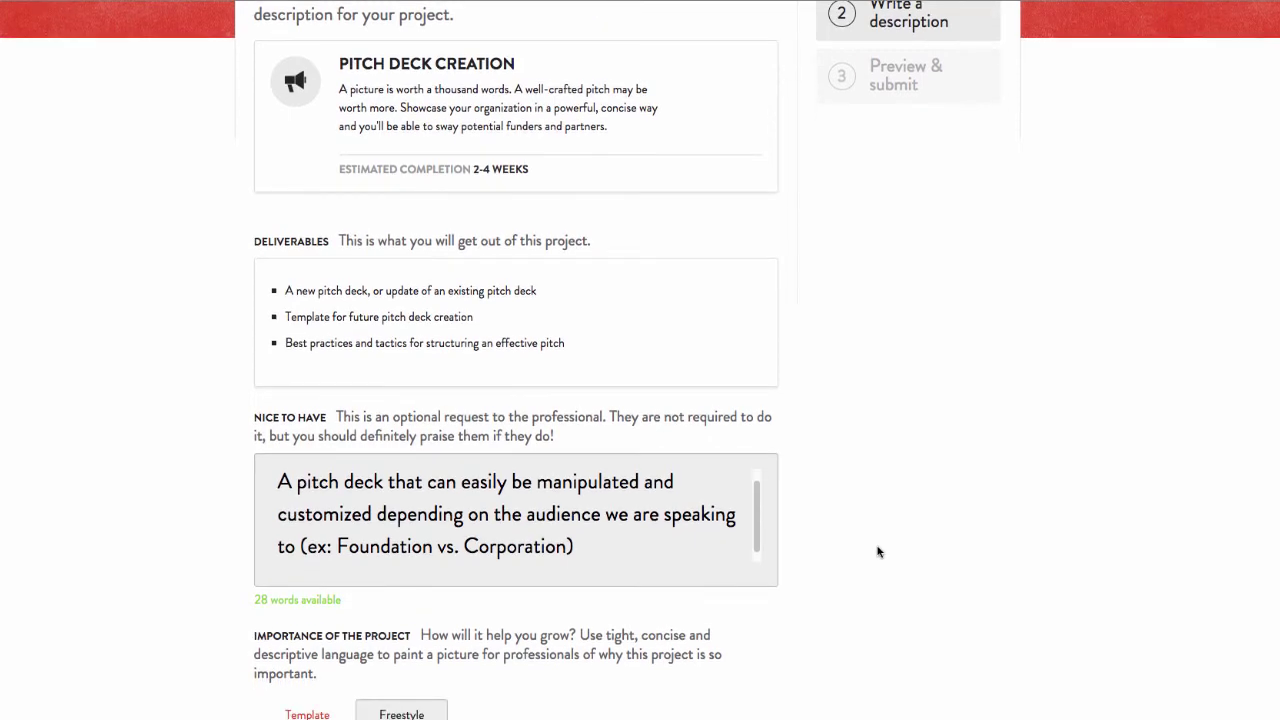
pyautogui.scroll(-8, 875, 553)
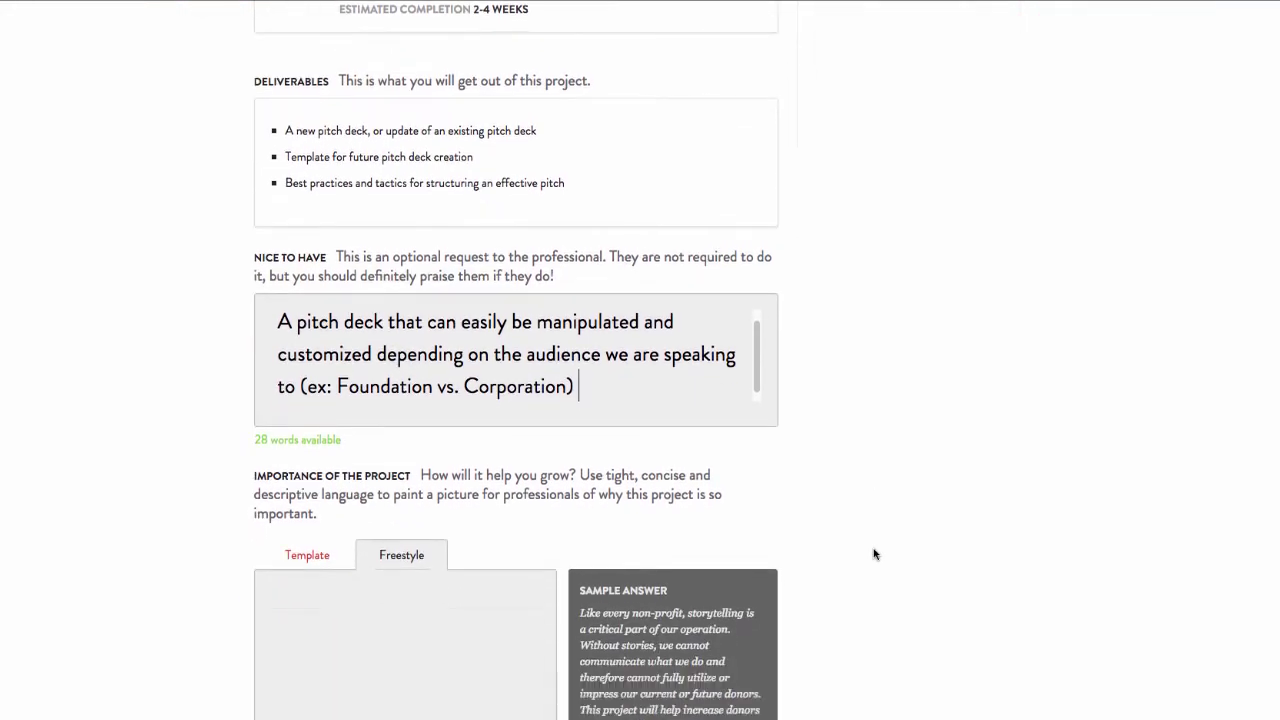
pyautogui.scroll(-1, 877, 552)
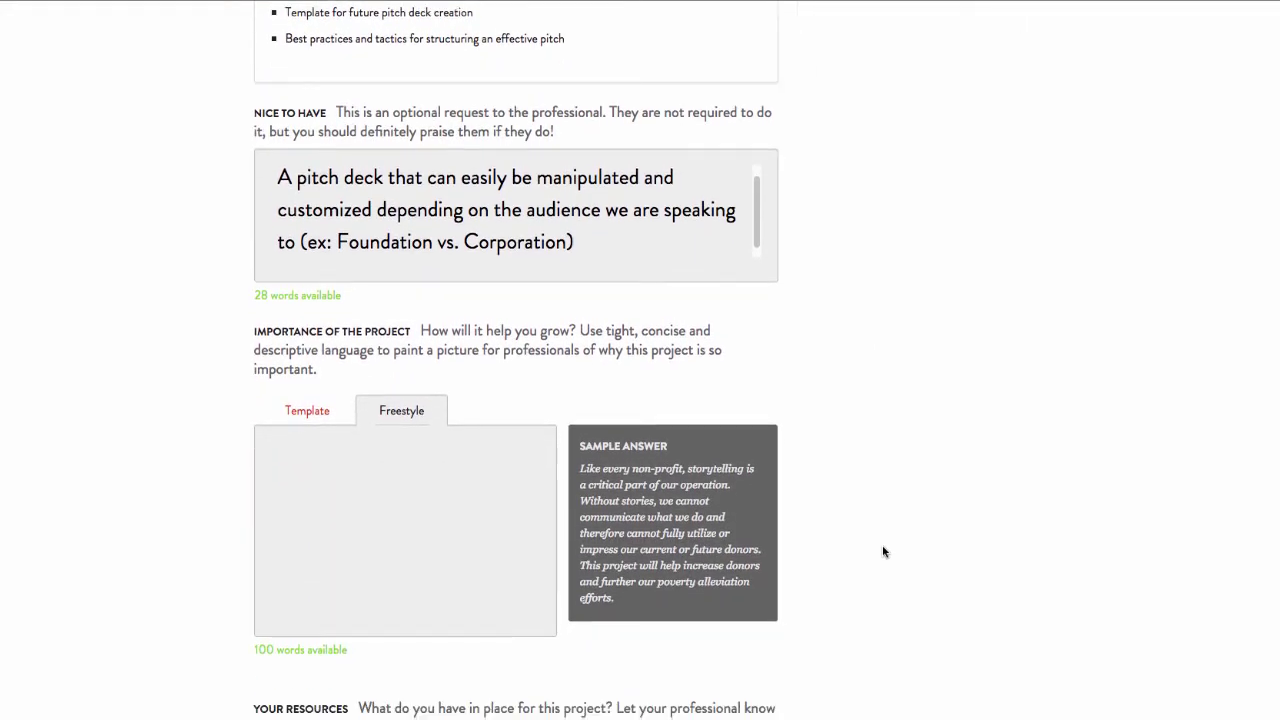
# - Paste a freestyle Importance of the Project paragraph about impact on lives affected by dementia
pyautogui.click(297, 412)
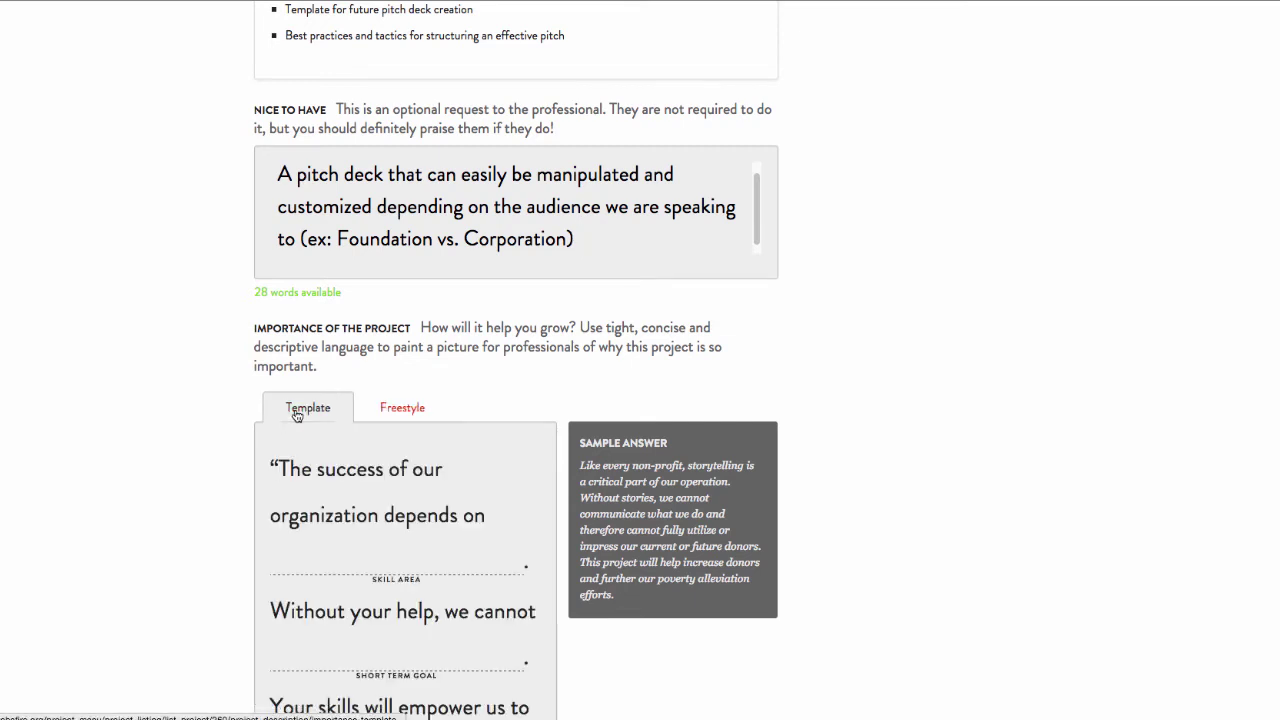
pyautogui.click(399, 411)
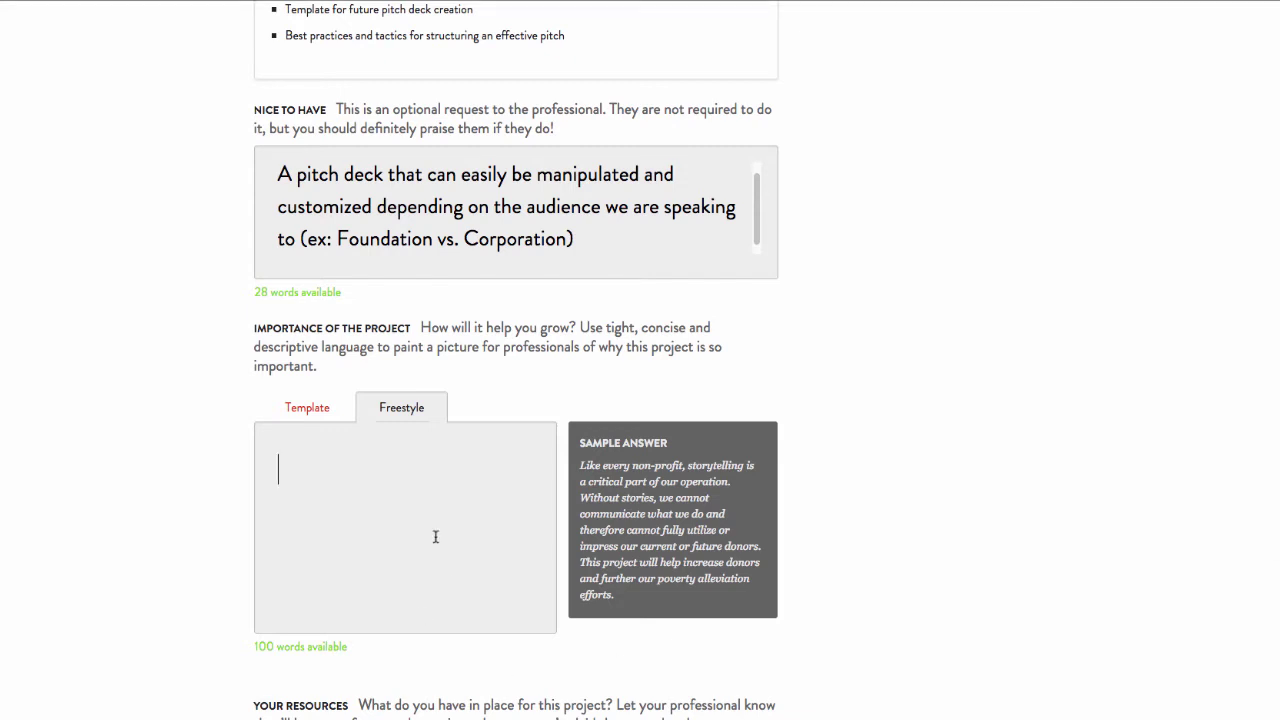
pyautogui.hotkey('ctrl', 'v')
pyautogui.scroll(-2, 948, 615)
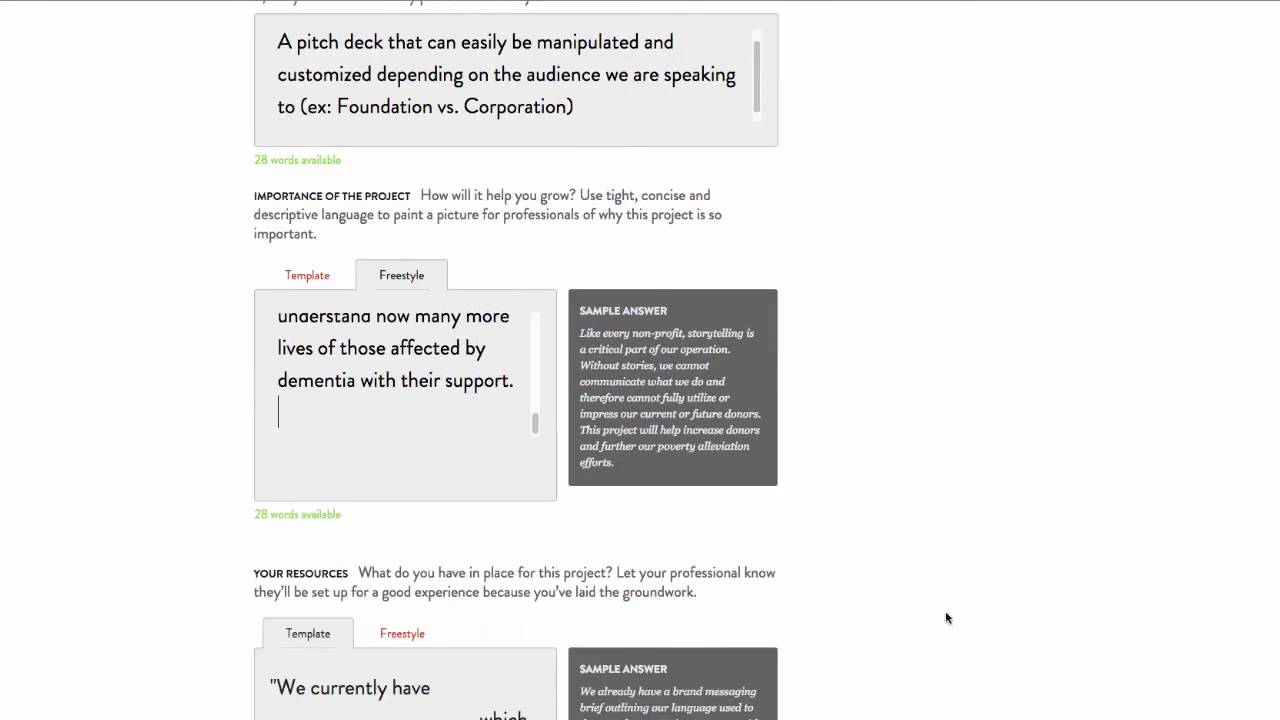
pyautogui.scroll(-3, 945, 615)
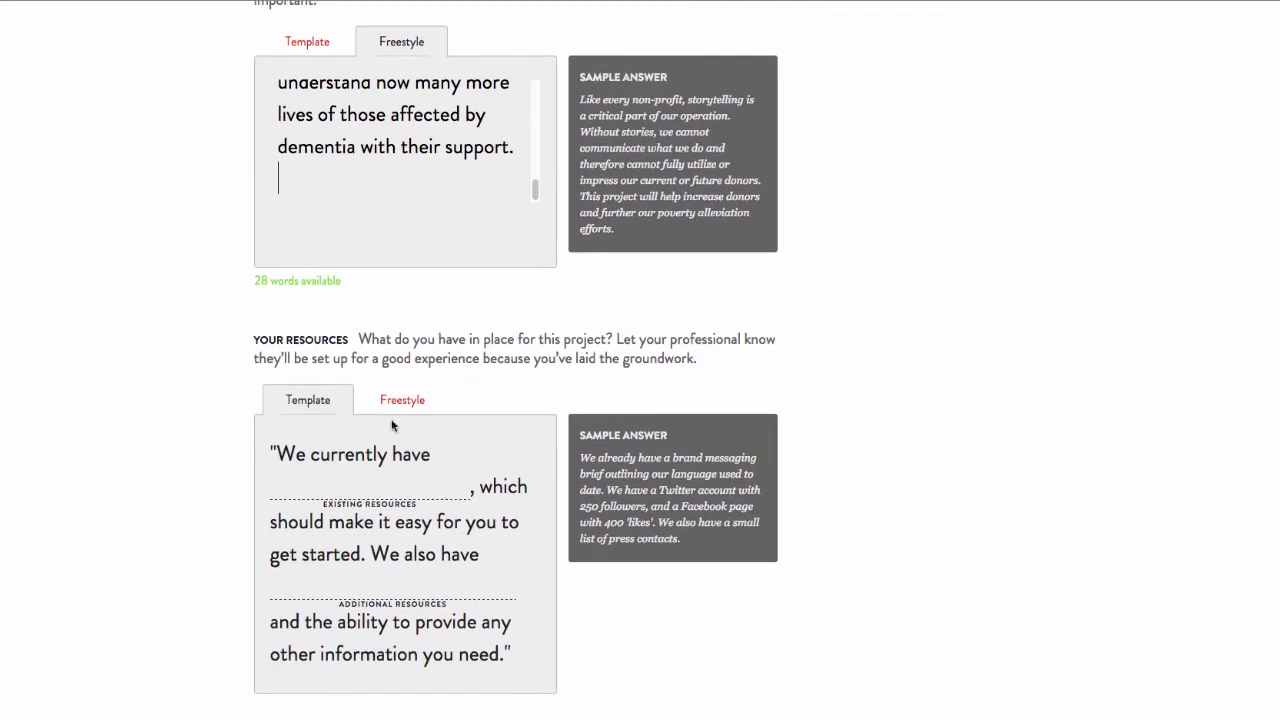
# - Switch Your Resources to Freestyle and paste an answer expressing excitement to learn
pyautogui.click(391, 402)
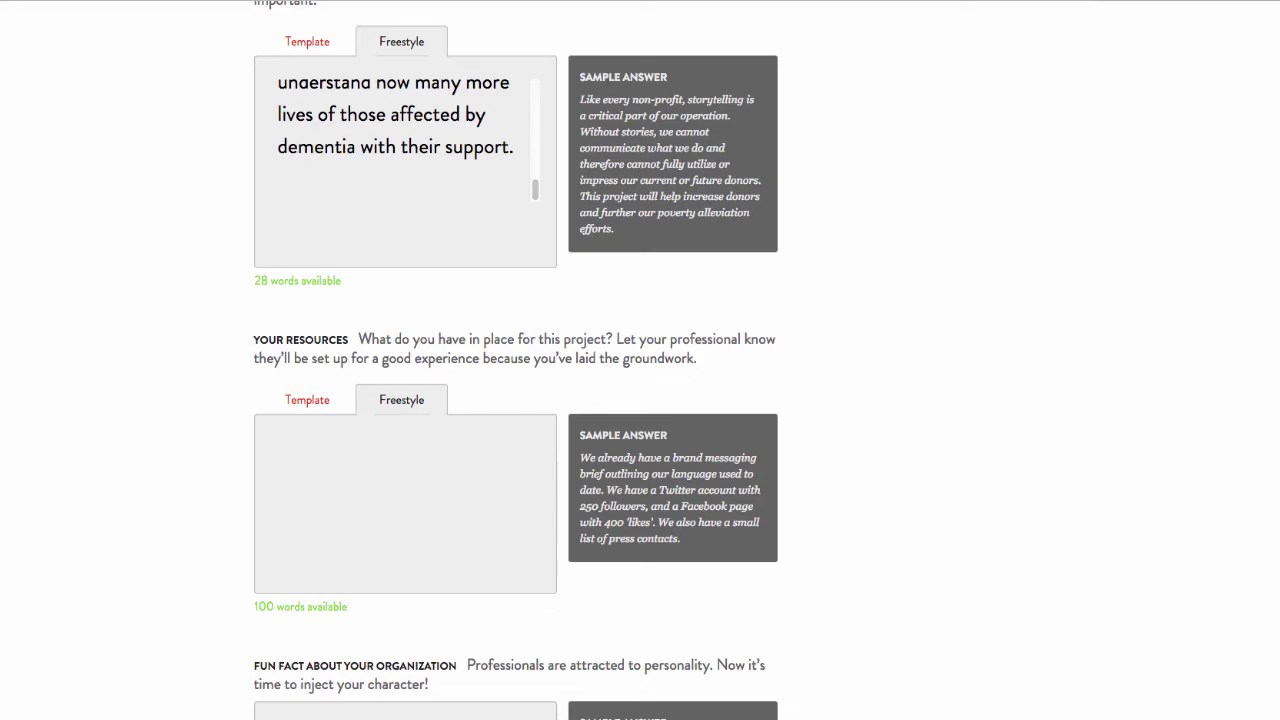
pyautogui.click(366, 503)
pyautogui.hotkey('ctrl', 'v')
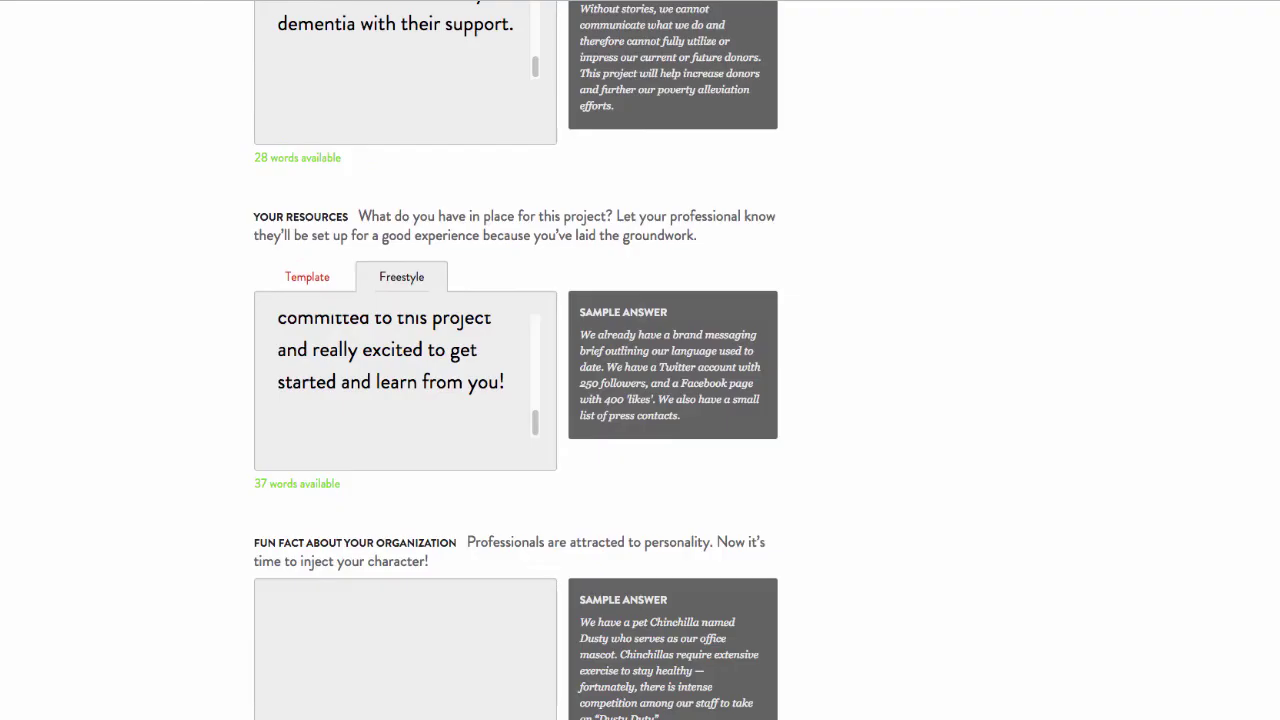
# - Paste the monthly ice cream parties fun fact into the Fun Fact field
pyautogui.scroll(-1, 785, 486)
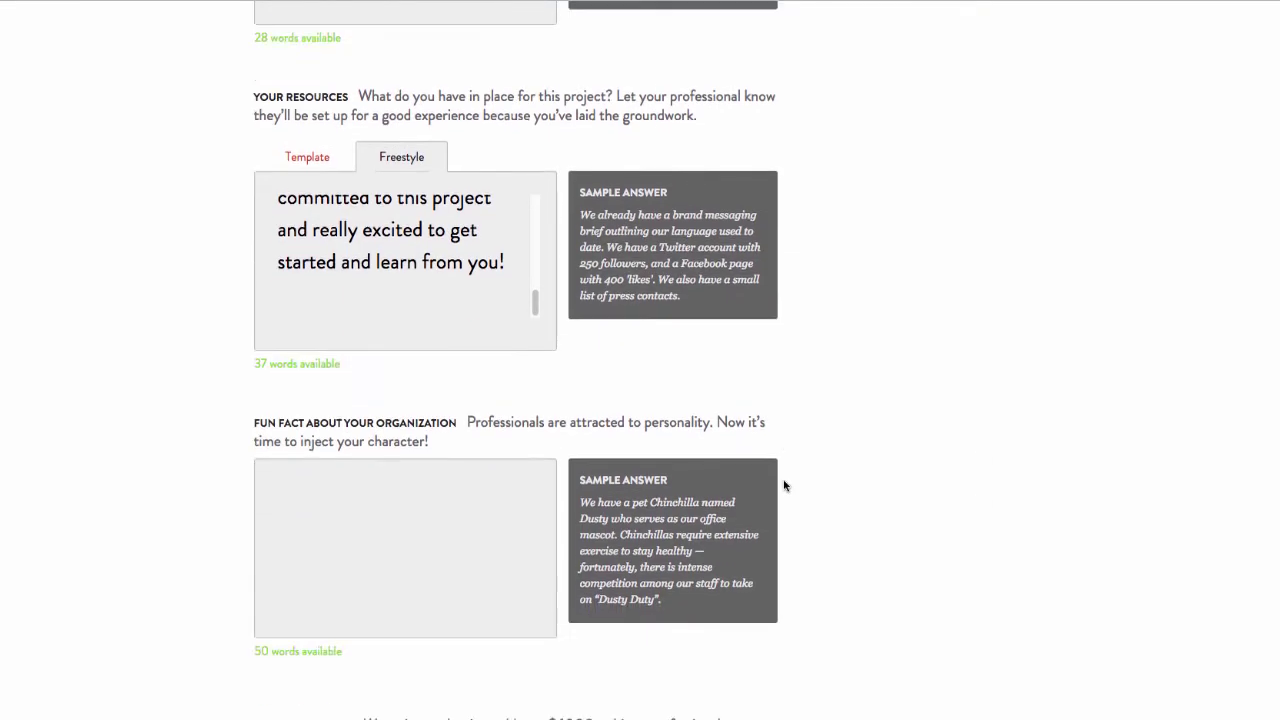
pyautogui.click(395, 490)
pyautogui.write('We have ice cream parties at the end of every month. It is our guilty pleasure and a great morale booster!')
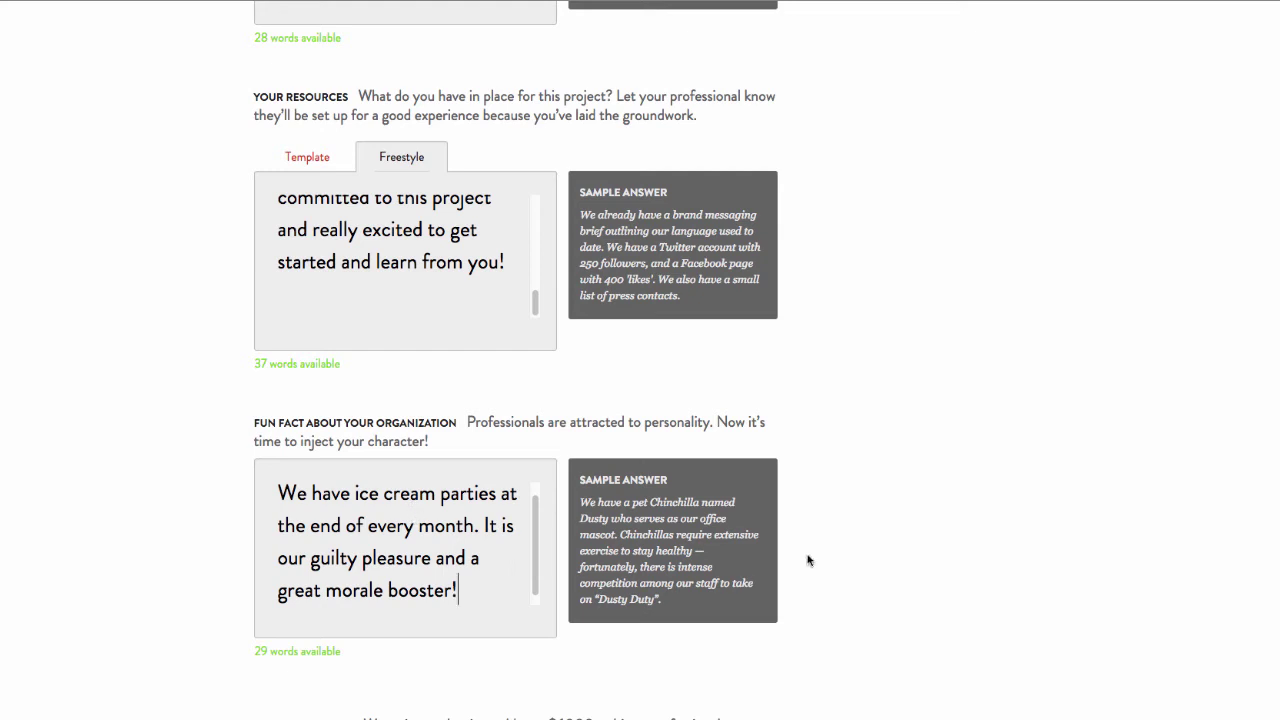
# - Fill the Impact Statement blanks with 'Engage', '200' and 'more people living with dementia'
pyautogui.scroll(-1, 808, 558)
pyautogui.scroll(-3, 808, 556)
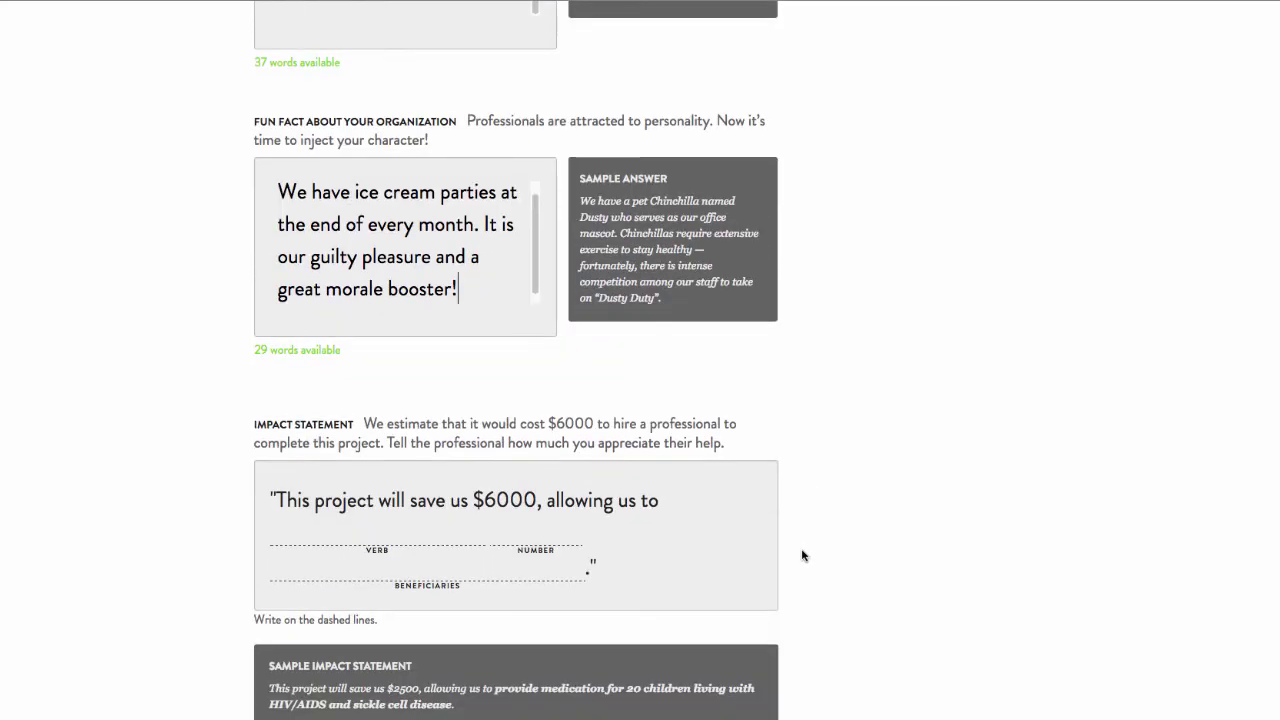
pyautogui.click(403, 543)
pyautogui.write('Engage')
pyautogui.click(536, 543)
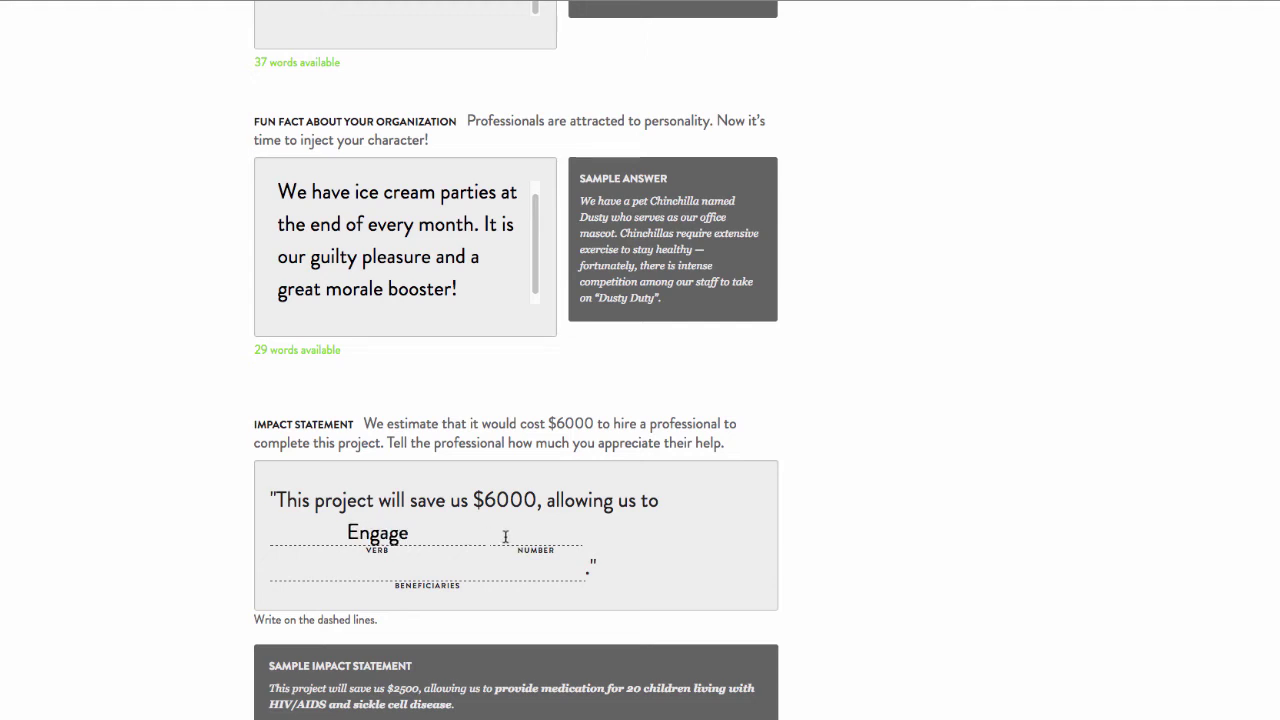
pyautogui.write('2000')
pyautogui.press('BackSpace')
pyautogui.click(429, 566)
pyautogui.write('more people w')
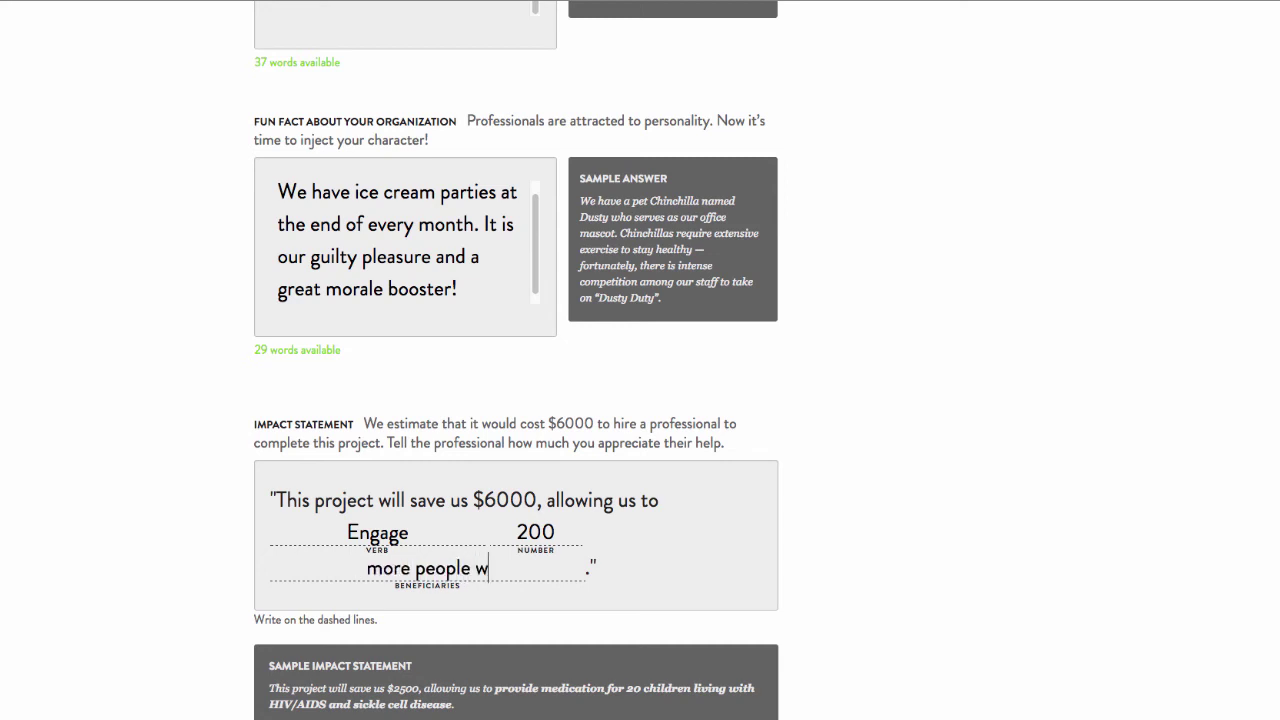
pyautogui.press('BackSpace')
pyautogui.write('livi')
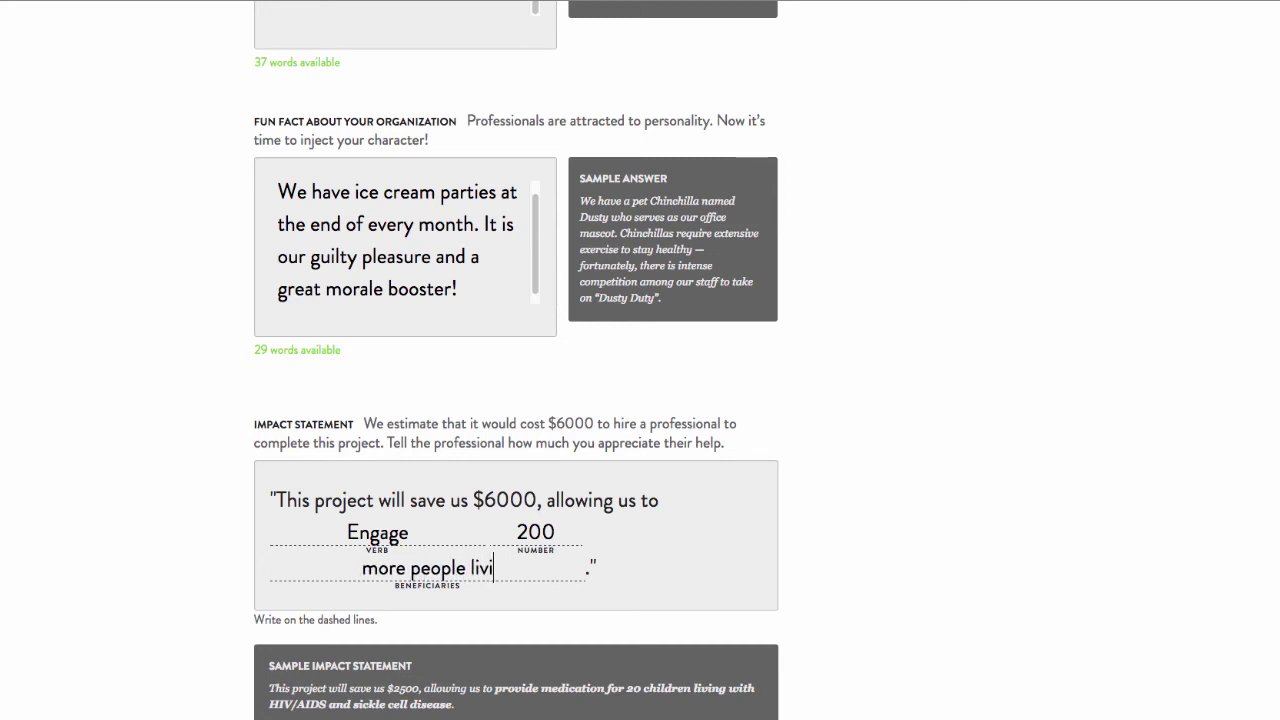
pyautogui.write('ng with dementia')
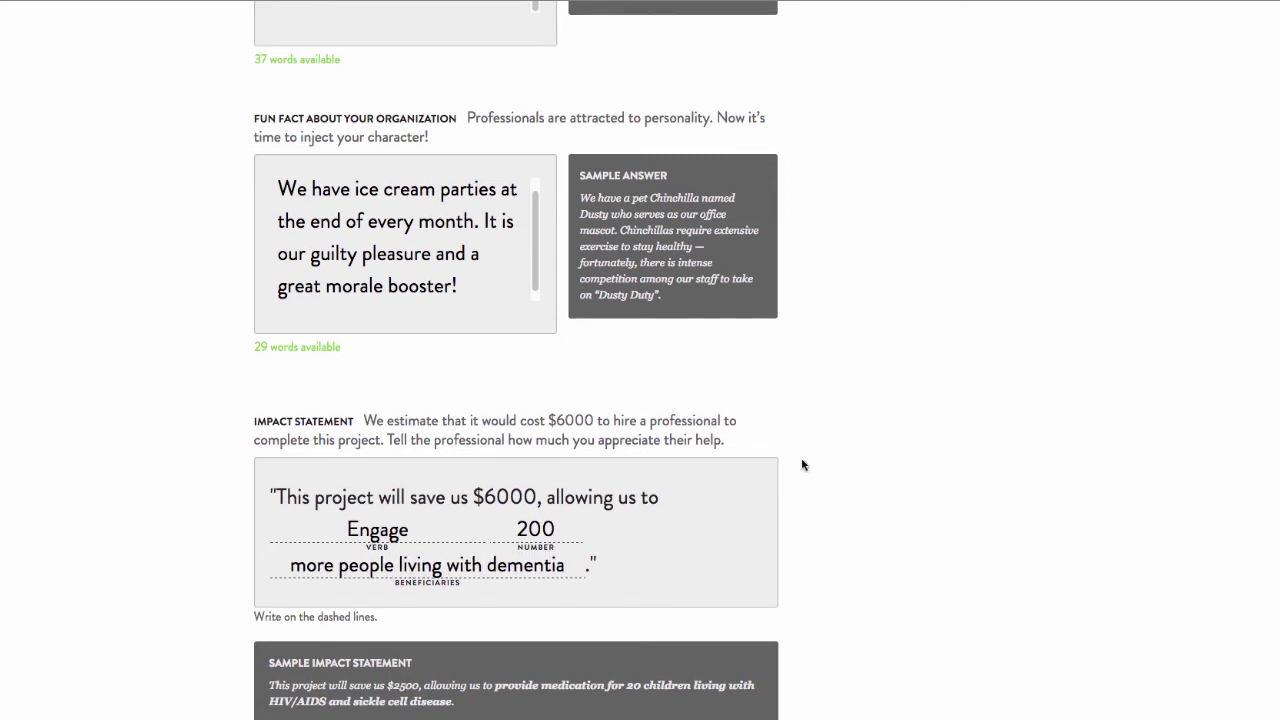
pyautogui.scroll(-1, 803, 463)
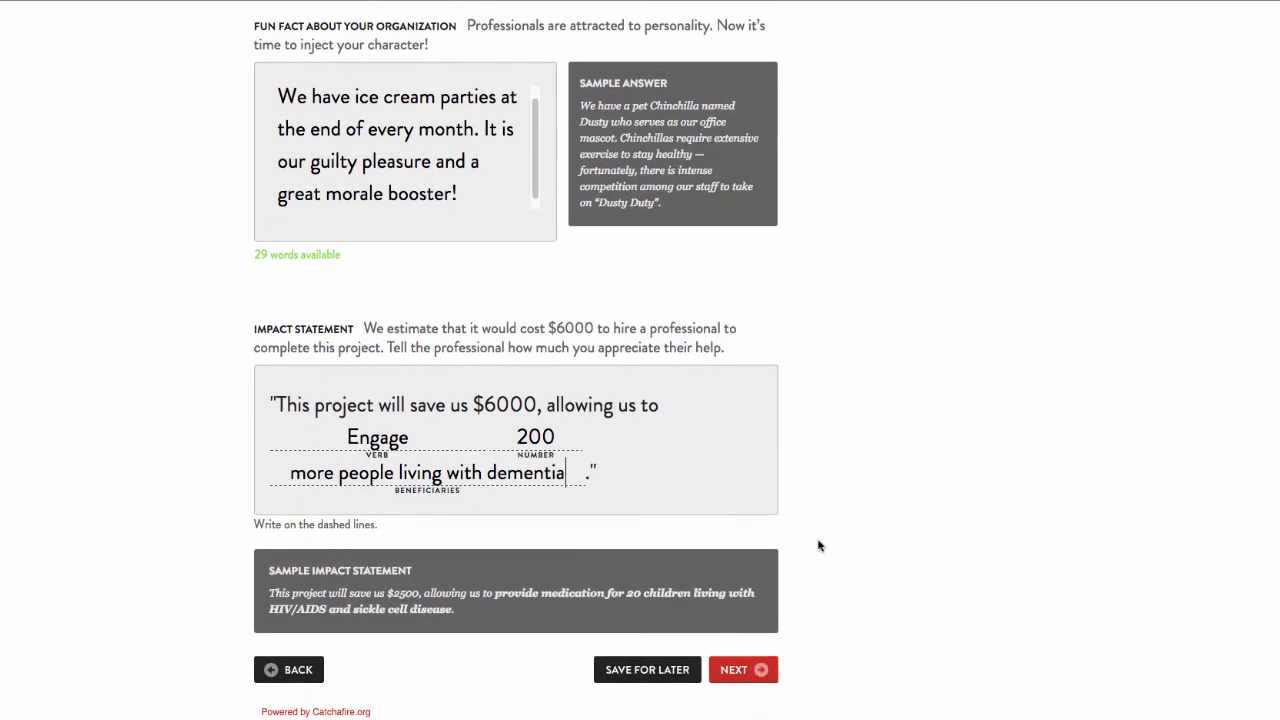
# - Review every section on the Preview & submit page, then submit the Pitch Deck Creation listing
pyautogui.click(750, 678)
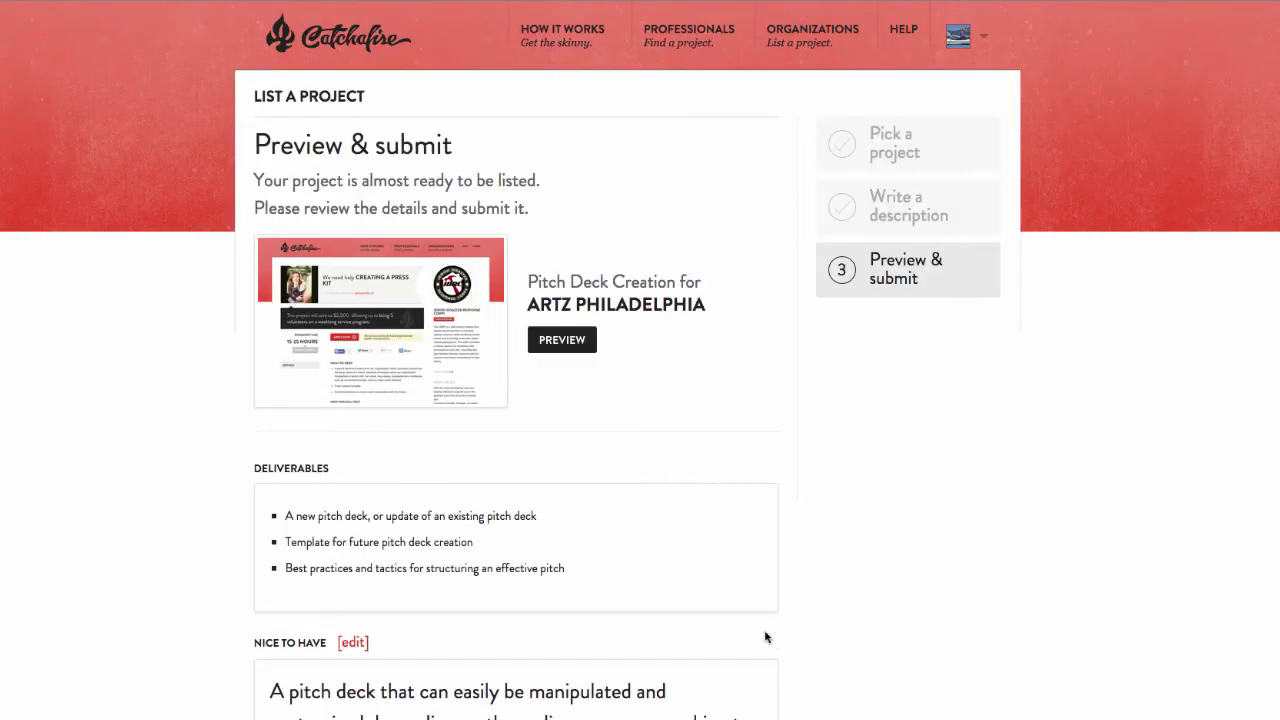
pyautogui.scroll(-5, 767, 626)
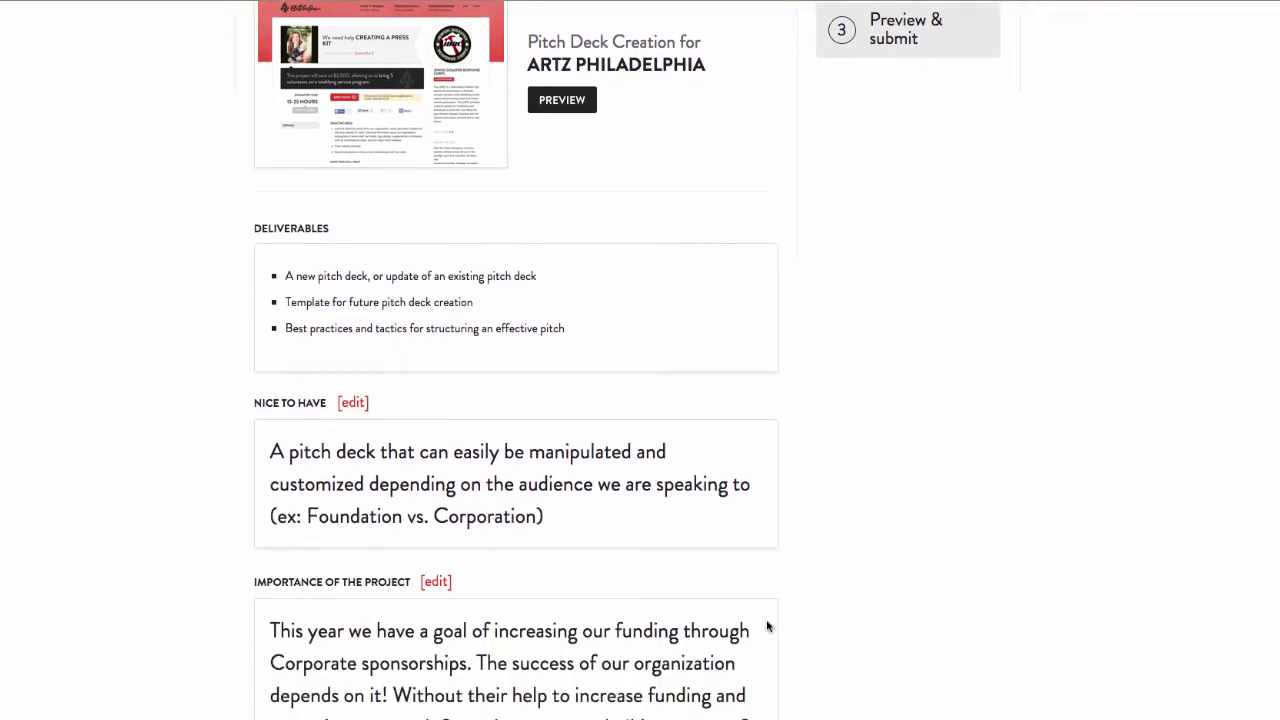
pyautogui.scroll(-5, 767, 626)
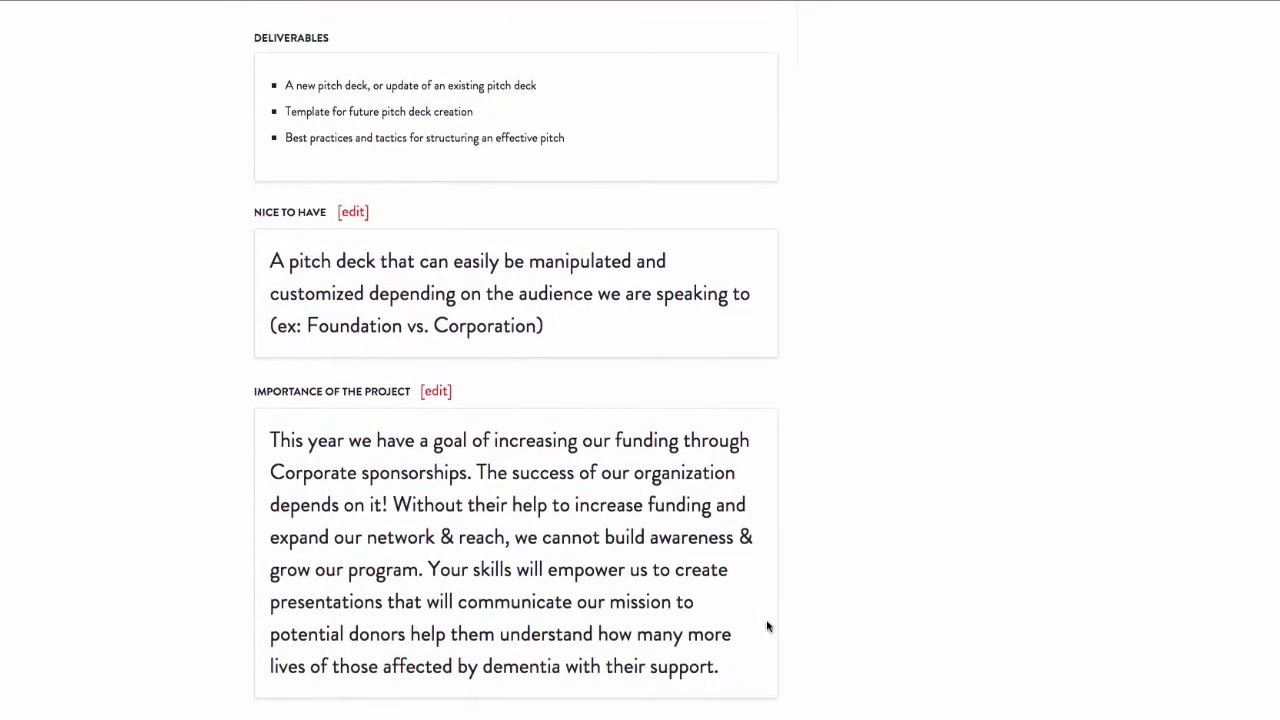
pyautogui.scroll(-6, 767, 626)
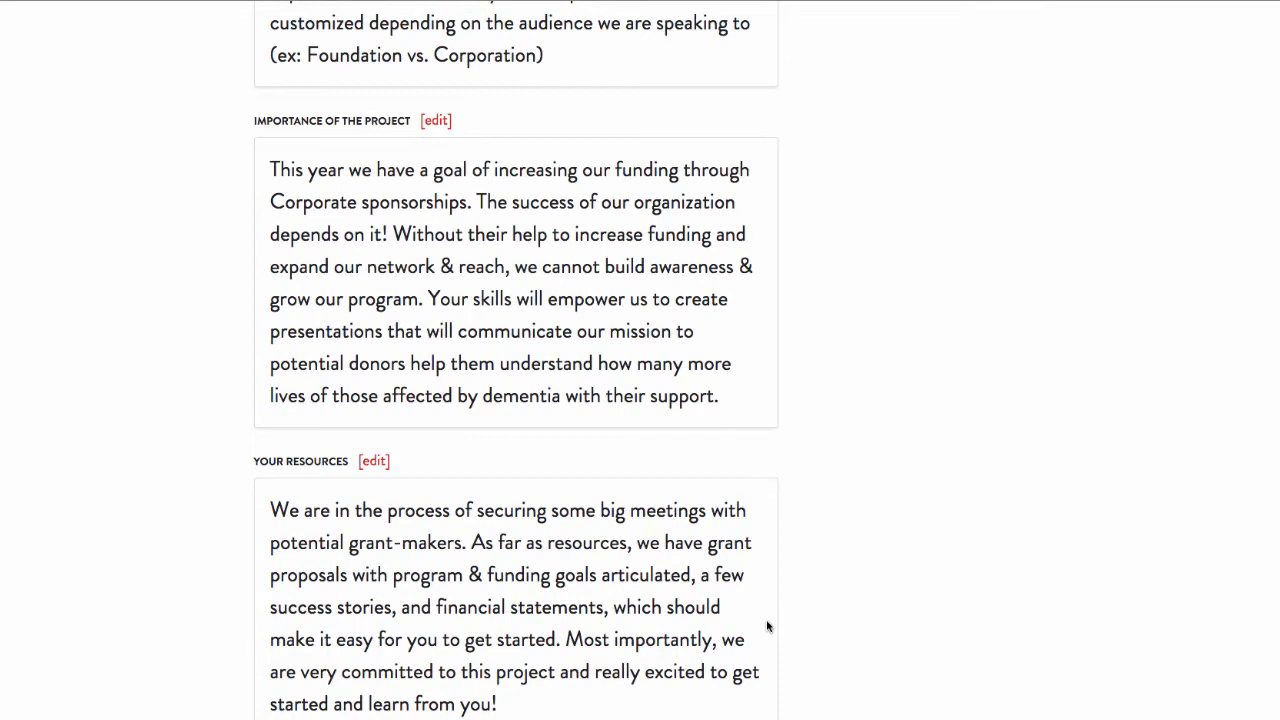
pyautogui.scroll(-5, 767, 626)
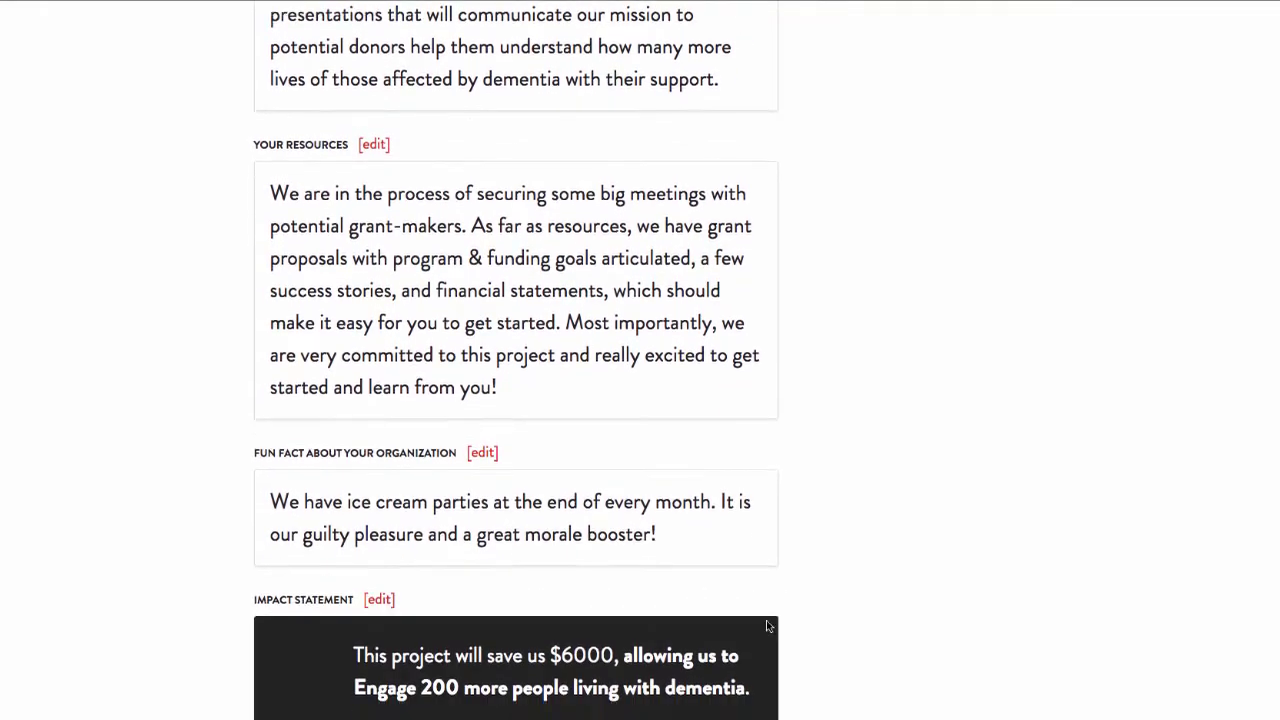
pyautogui.scroll(-1, 766, 626)
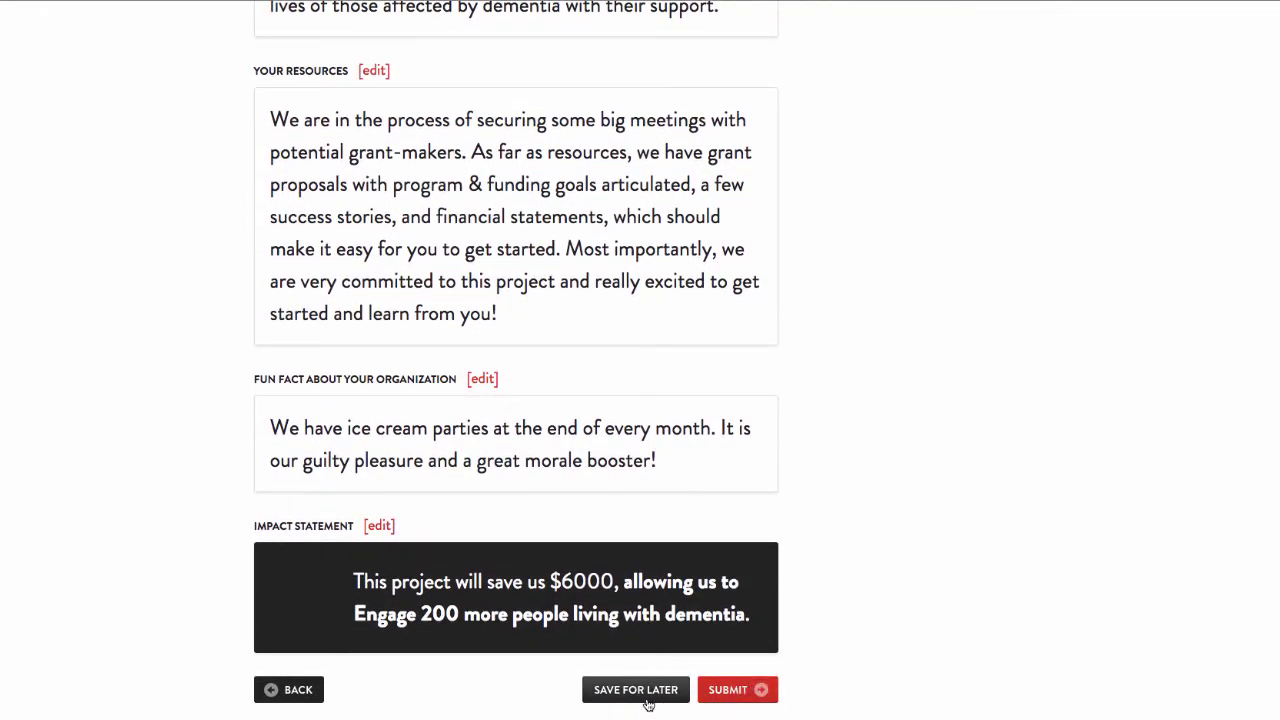
pyautogui.click(716, 697)
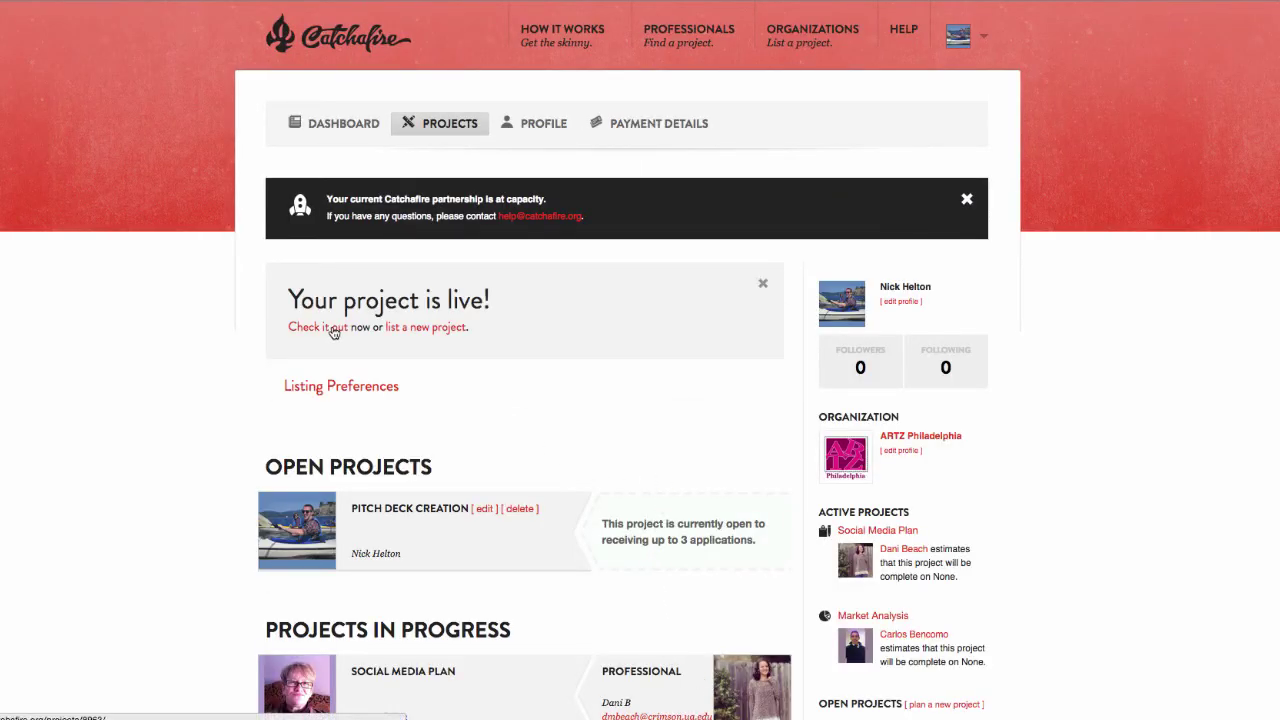
# - Follow the dashboard's Check it out link for the newly live project
pyautogui.click(334, 330)
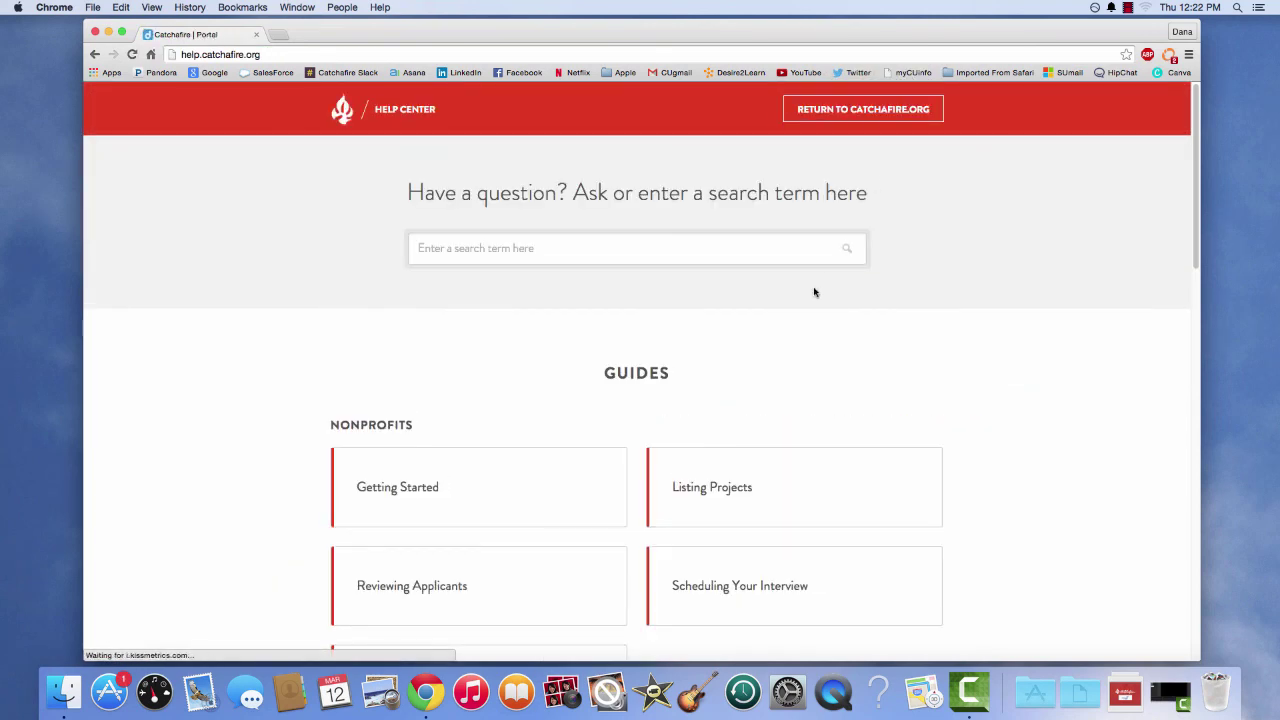
# - Open the Listing Projects guide under the Help Center's Nonprofits guides
pyautogui.click(776, 501)
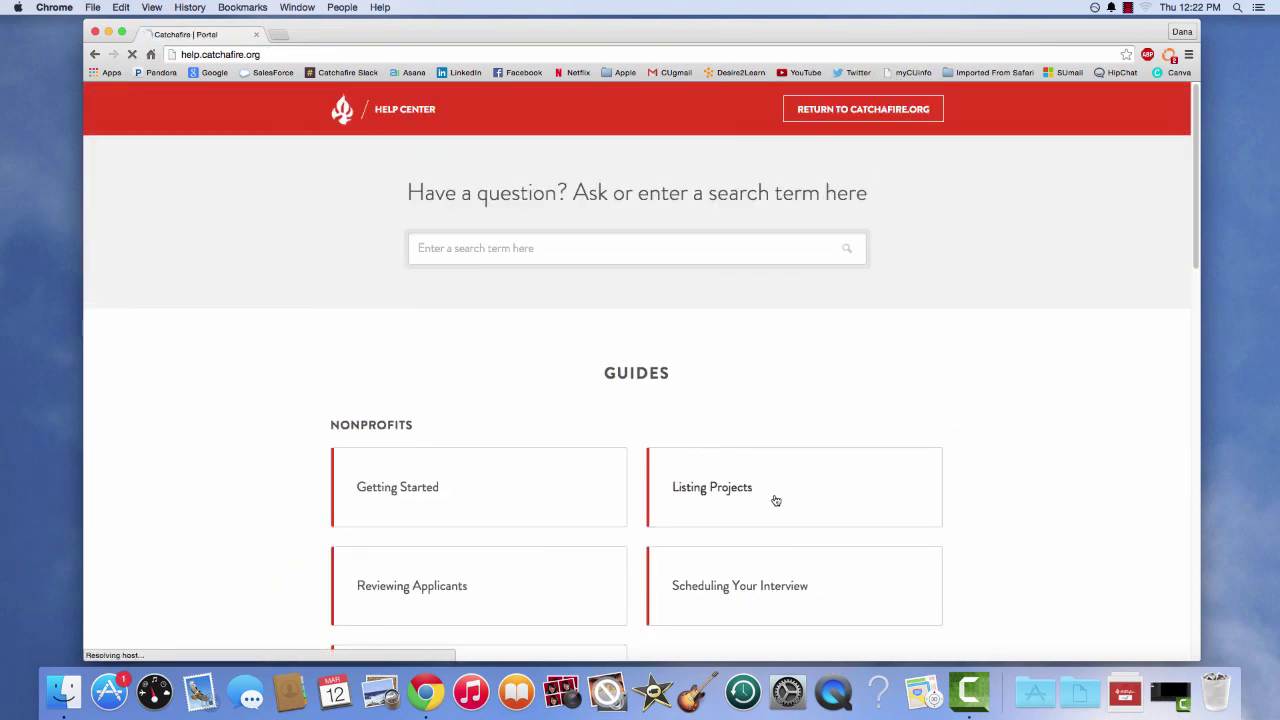